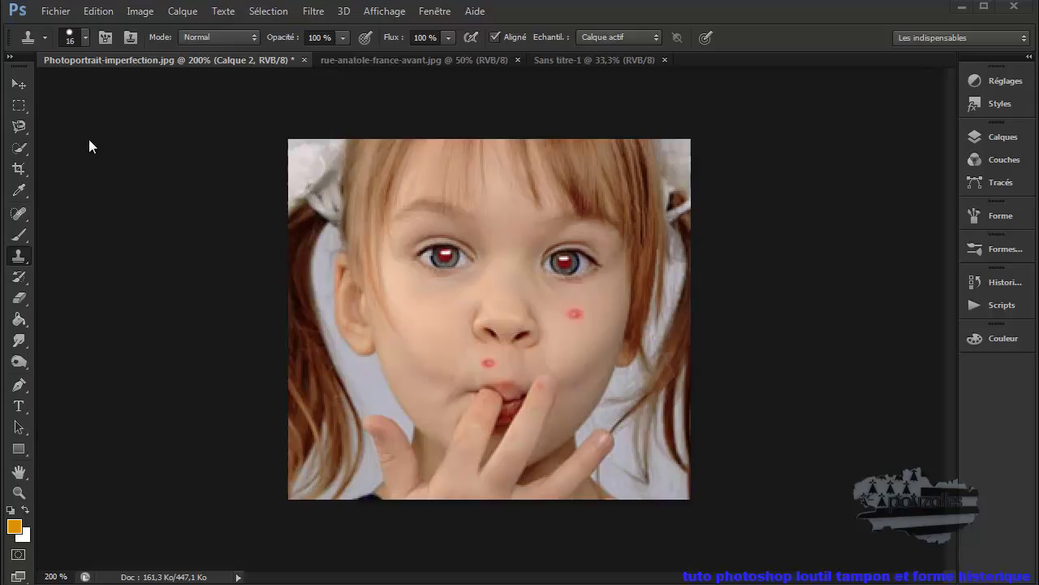
Look at the History Brush variants, then test-clone the cheek spot and undo it
click(21, 280)
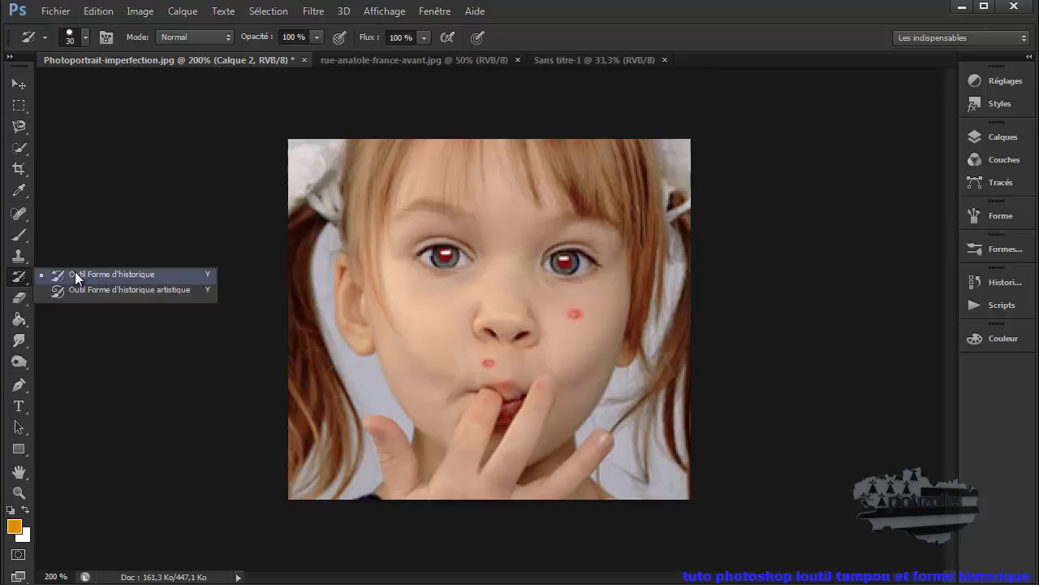
click(75, 273)
click(20, 258)
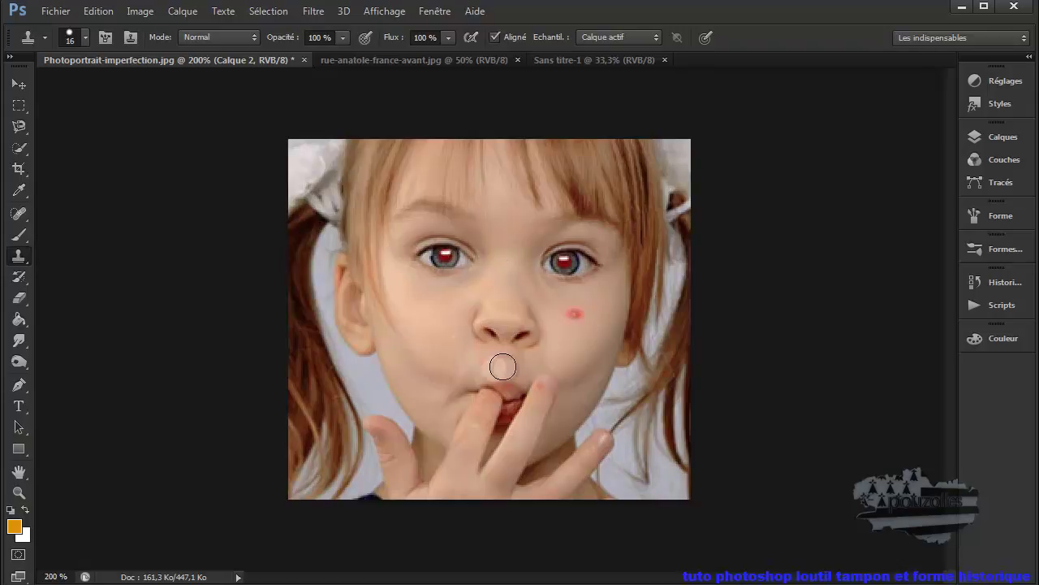
click(577, 314)
key(ctrl+z)
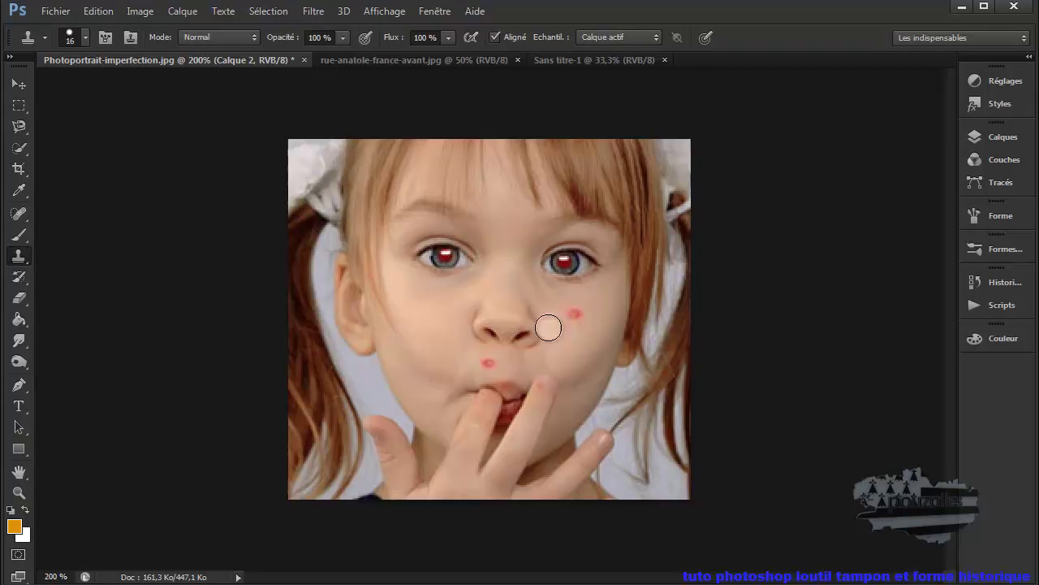
Toggle Calque 2's visibility to compare it with clean Calque 0, then hide Calque 0
click(999, 138)
click(749, 246)
click(750, 218)
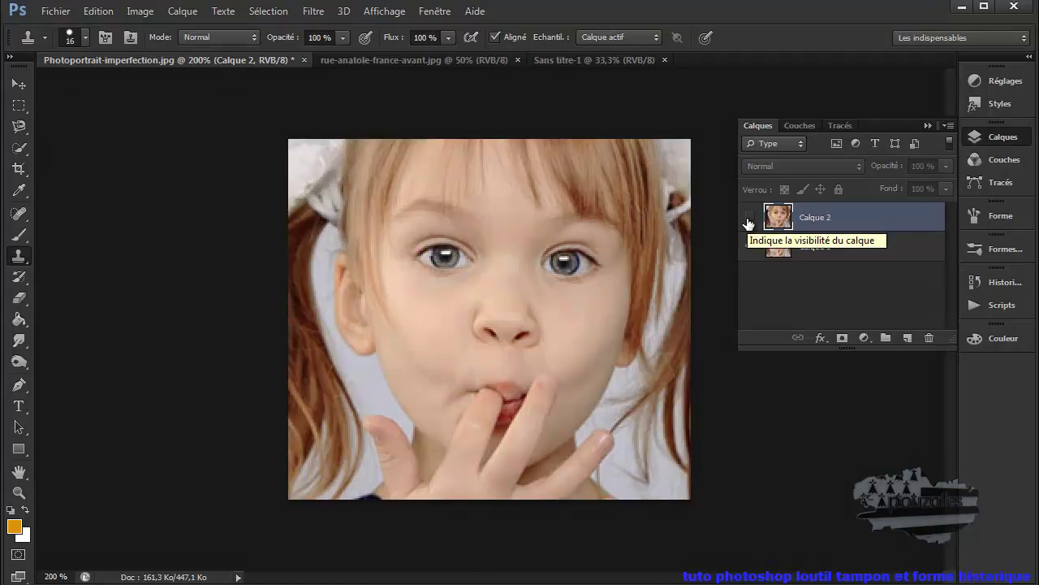
click(748, 219)
click(748, 220)
click(748, 219)
click(749, 220)
click(748, 219)
click(749, 219)
click(749, 220)
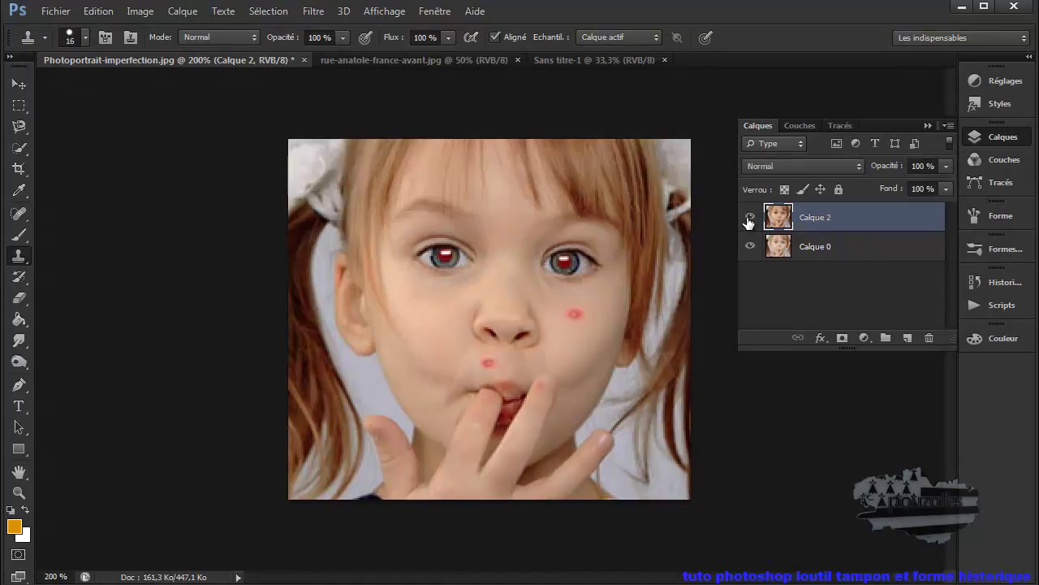
click(748, 220)
click(749, 219)
click(749, 220)
click(748, 219)
click(749, 246)
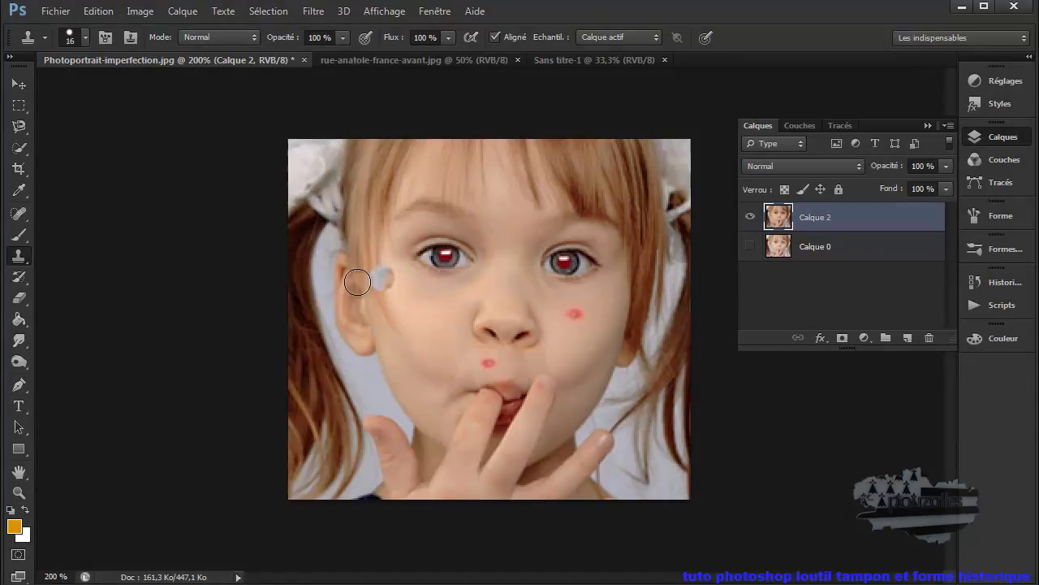
key(ctrl+z)
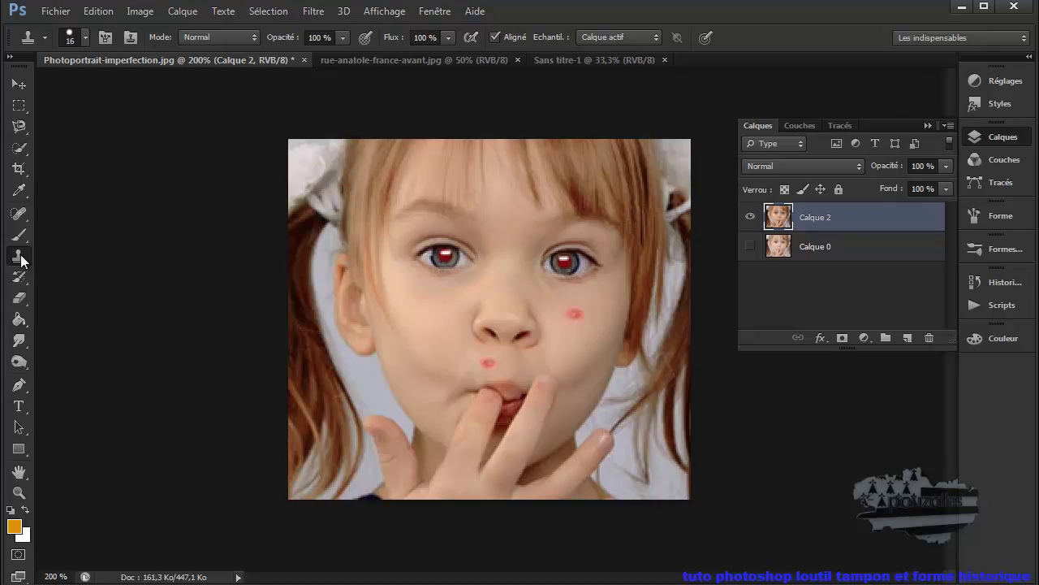
Check the stamp tool variants and keep the ordinary Clone Stamp
right_click(19, 258)
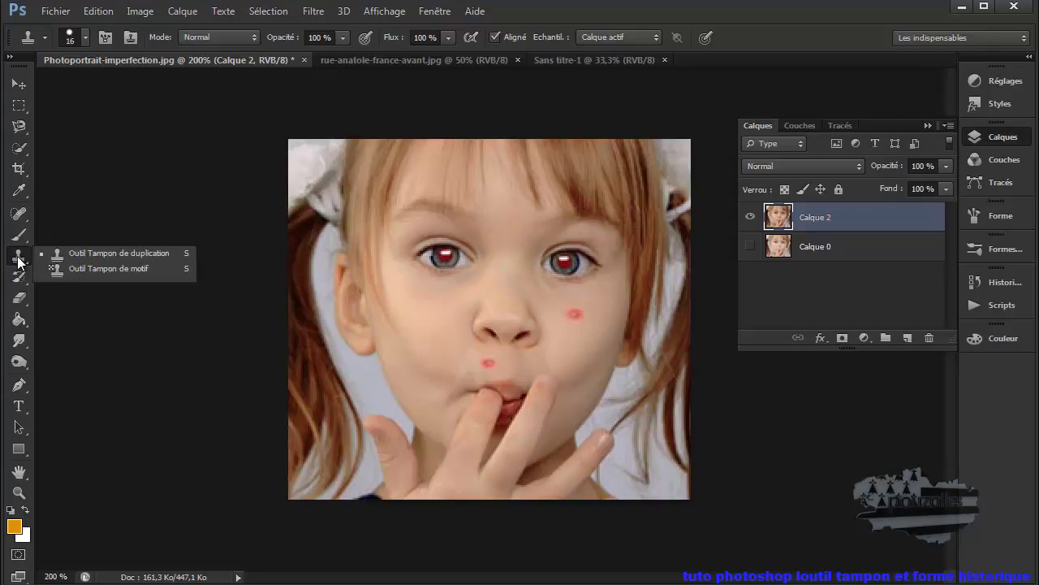
click(99, 254)
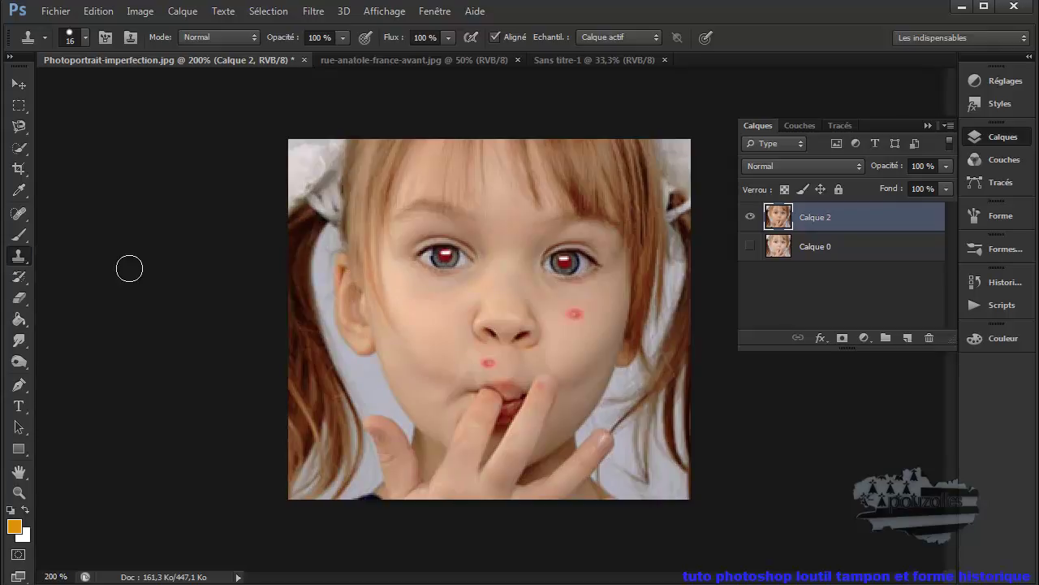
right_click(29, 258)
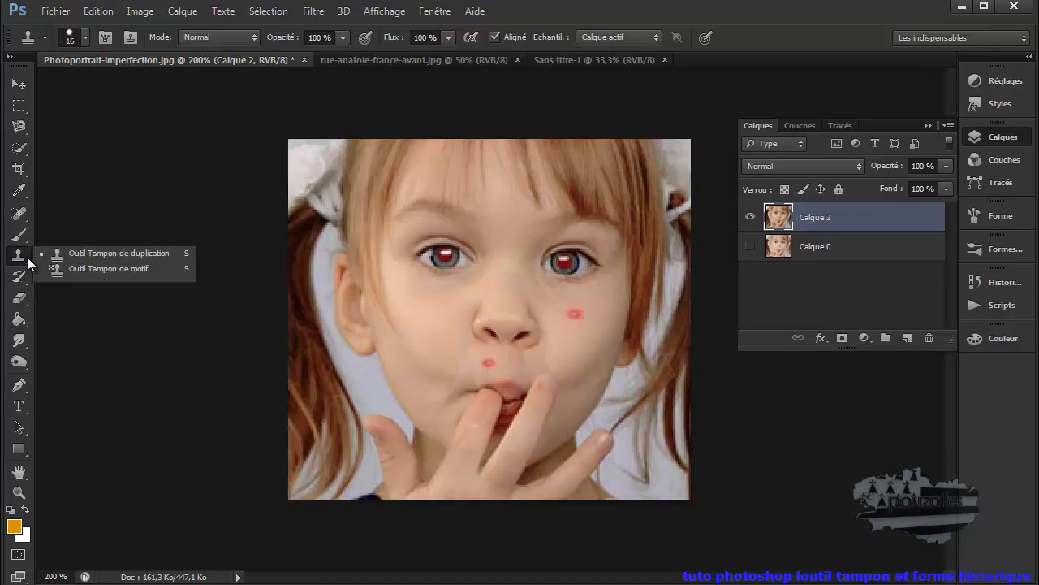
click(93, 251)
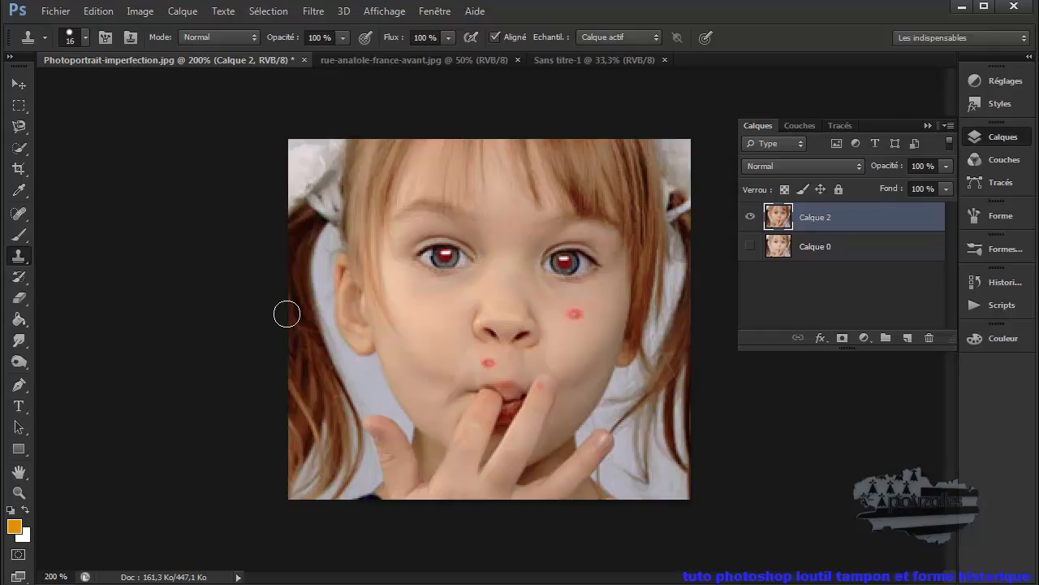
Test-clone near the earlobe and the cheek spot, undo both, and check the brush size
click(359, 329)
key(ctrl+z)
alt+right_click(382, 316)
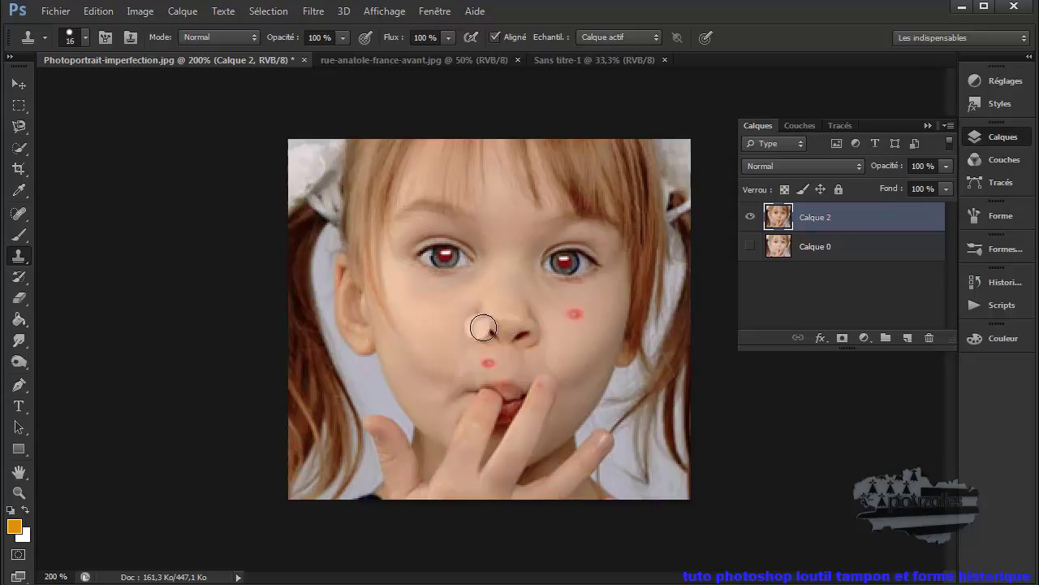
click(576, 314)
key(ctrl+z)
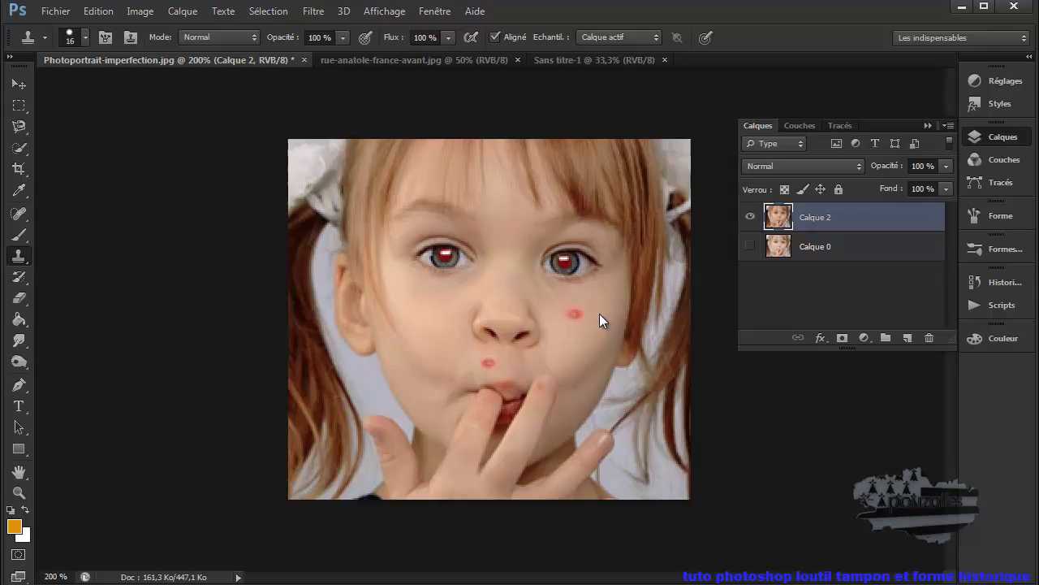
alt+right_click(600, 314)
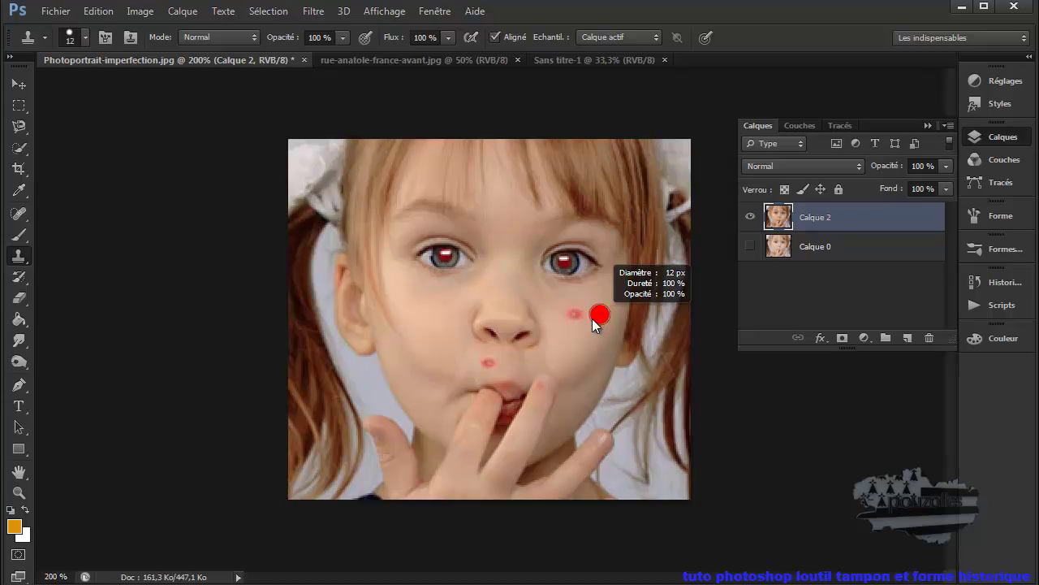
Shrink the clone brush to 12 px and try it on the cheek spot
drag(600, 314, 602, 305)
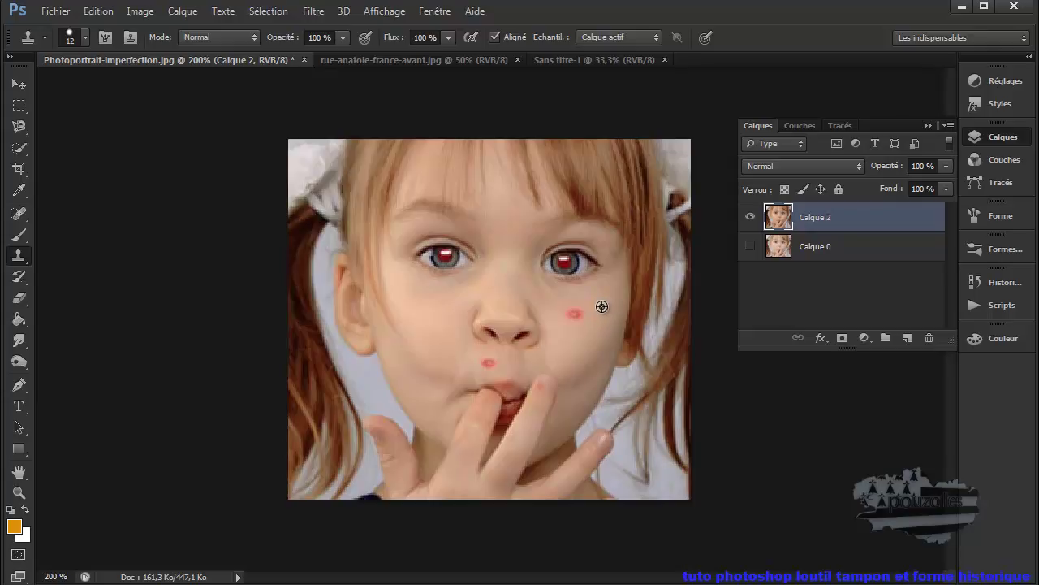
click(572, 312)
key(ctrl+z)
click(575, 315)
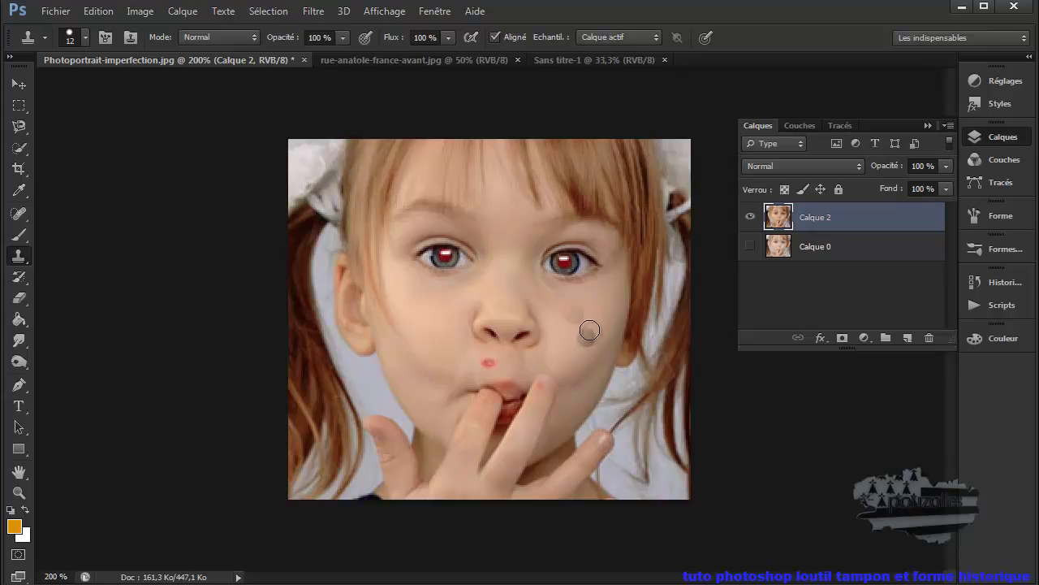
Sample clean skin below the left eye and stamp it over the red cheek spot
alt+click(449, 304)
click(577, 315)
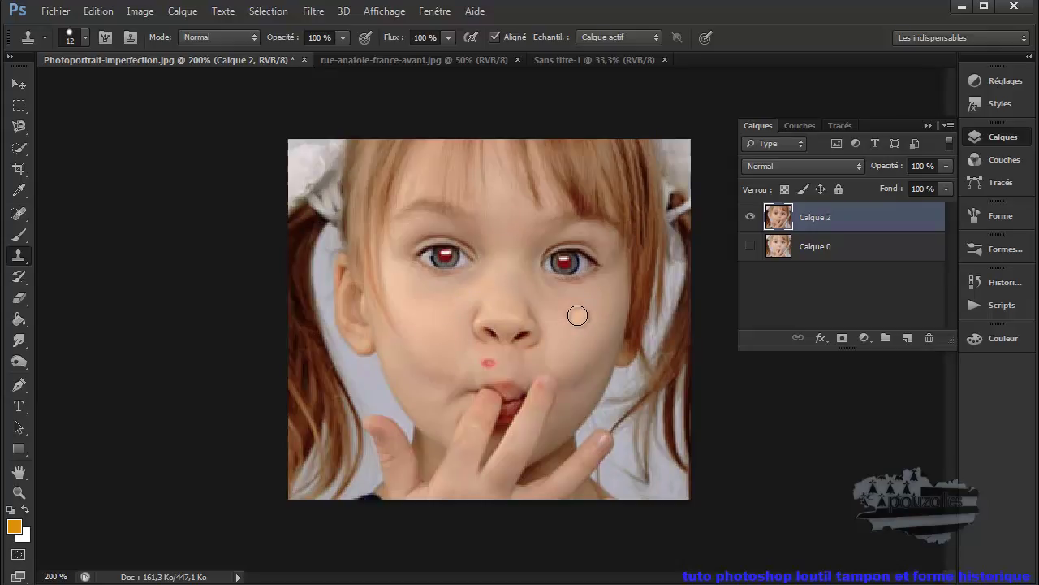
alt+click(450, 297)
click(576, 315)
click(577, 314)
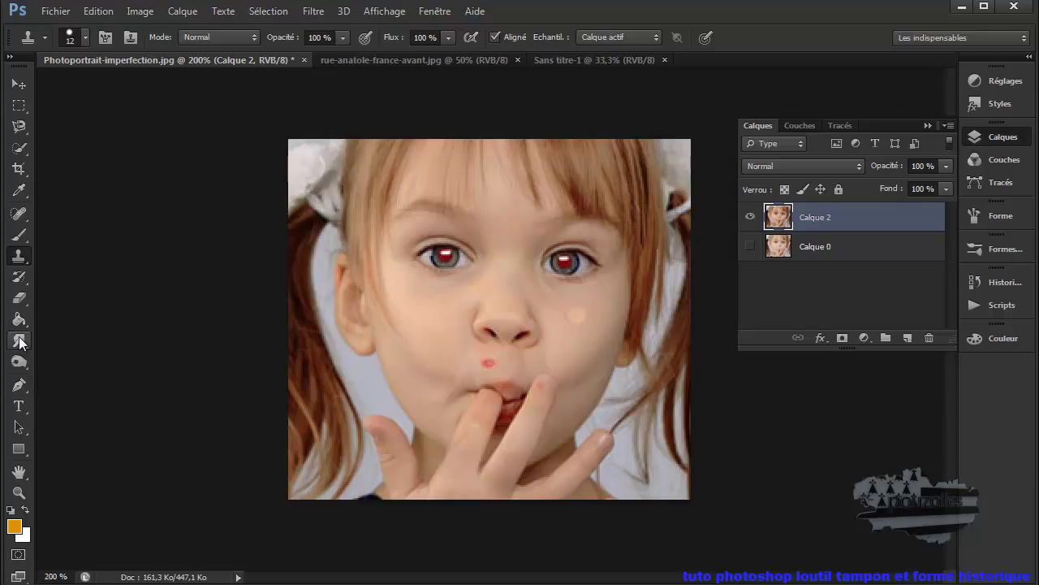
Blur the cloned cheek patch with the Blur tool
drag(20, 341, 71, 340)
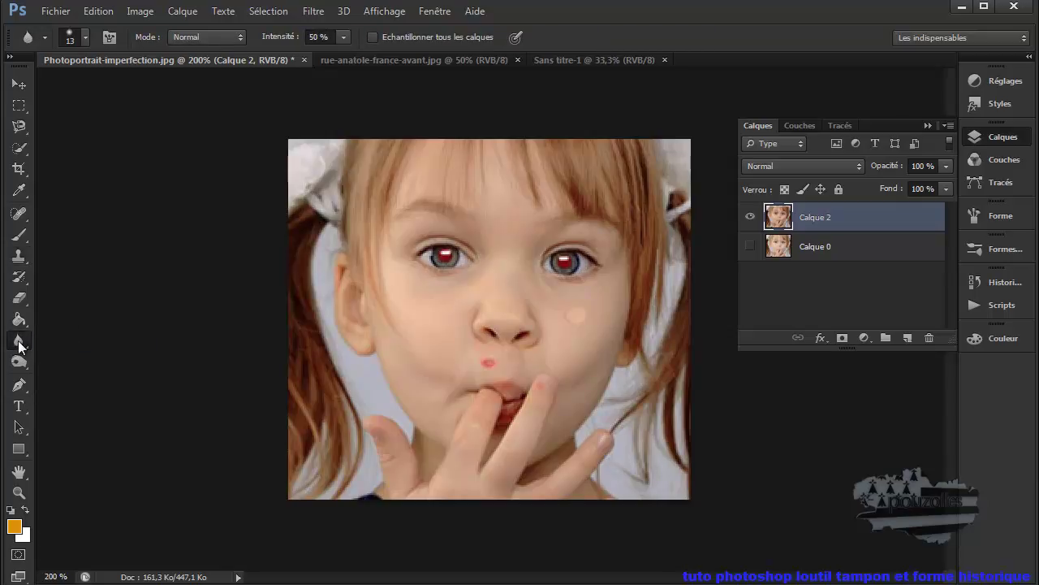
drag(573, 316, 586, 320)
drag(585, 308, 571, 323)
Briefly try Smudge, then blur the red spot below the nose
right_click(24, 341)
click(86, 371)
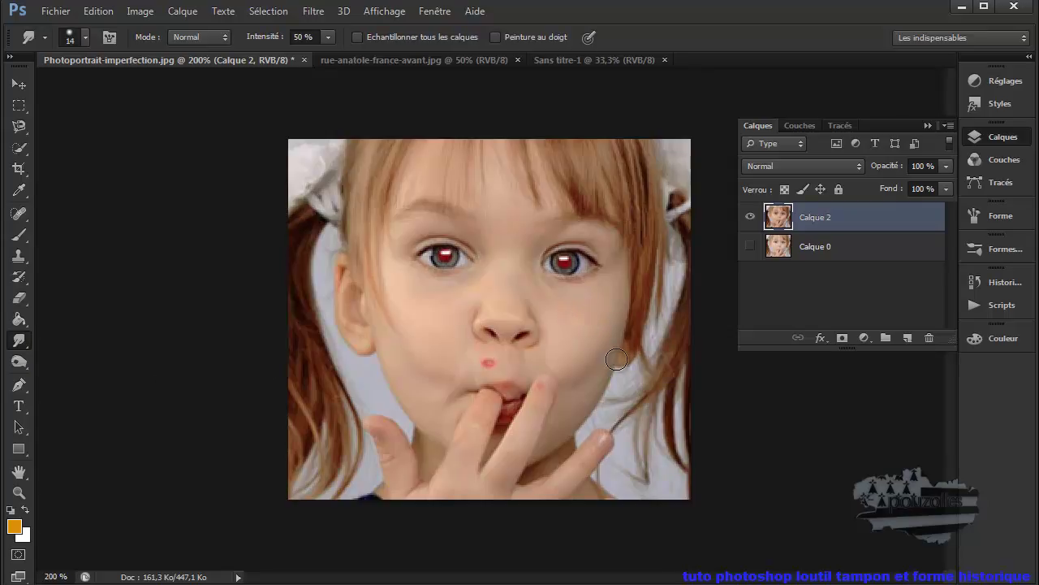
right_click(20, 342)
click(60, 339)
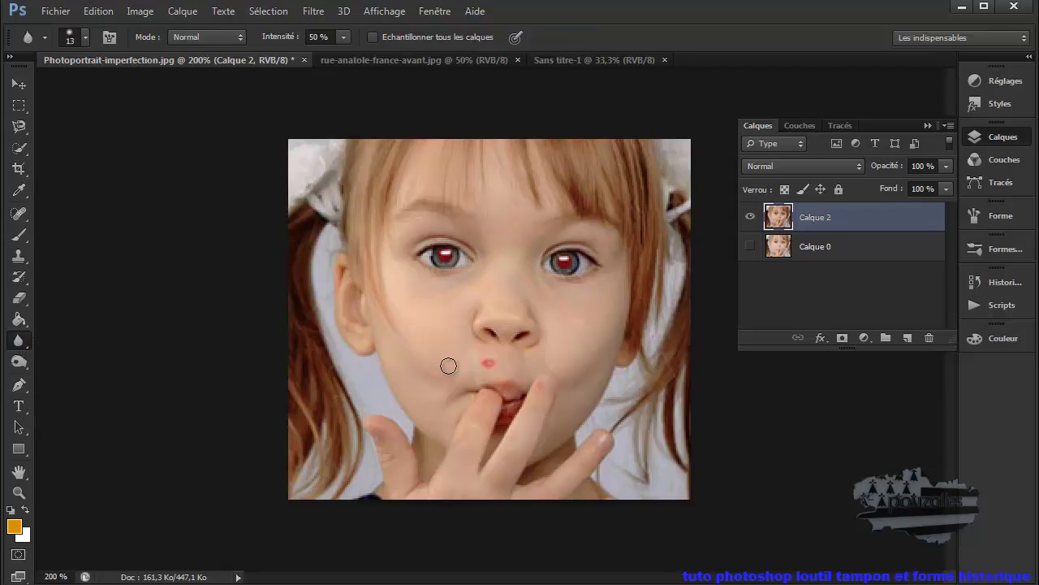
drag(492, 367, 491, 363)
drag(488, 360, 490, 363)
key(alt)
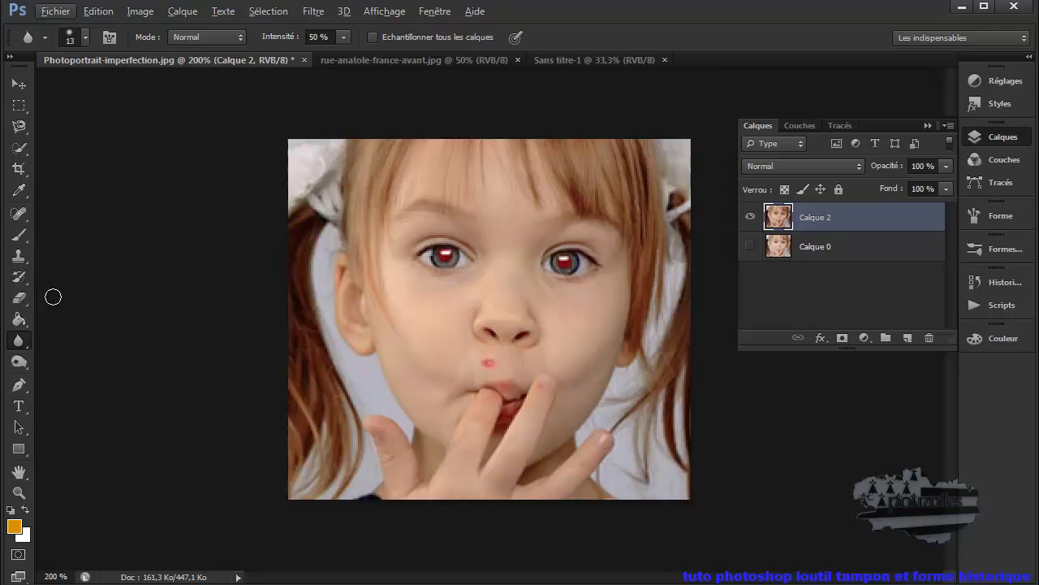
Sample skin near the nose and clone it over the red spot above the lip
click(25, 253)
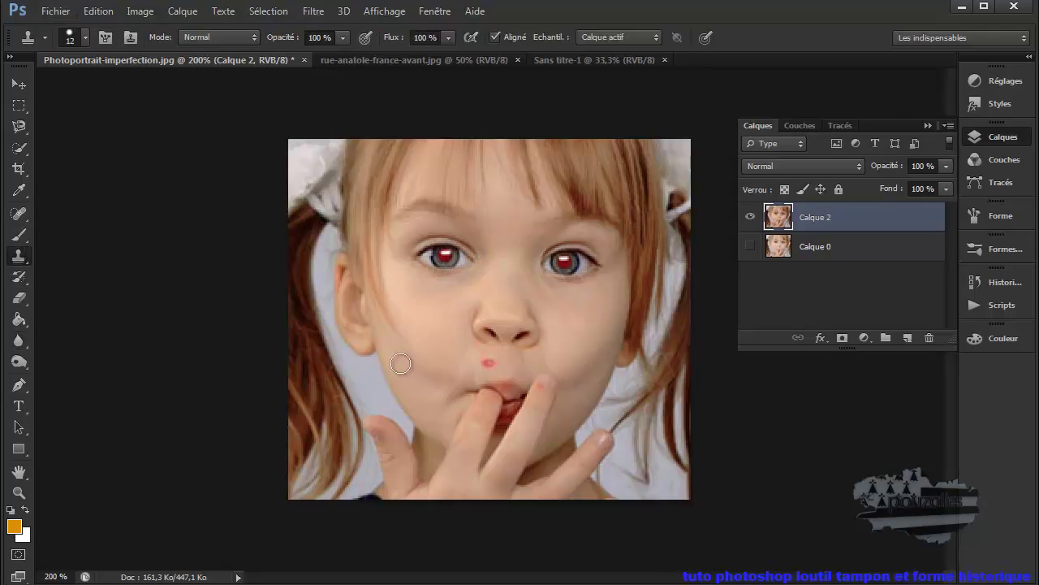
alt+click(449, 328)
click(489, 360)
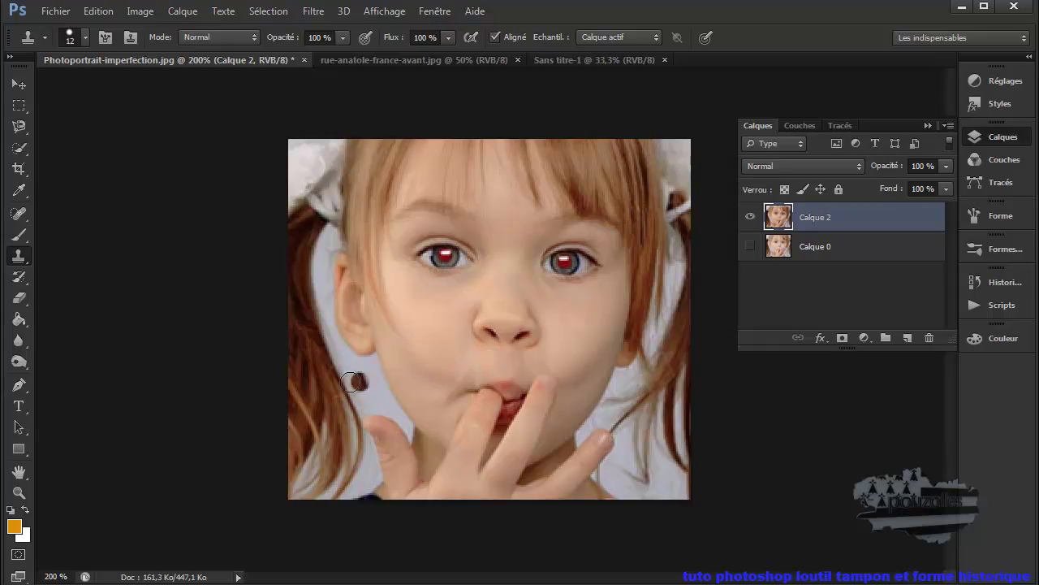
click(19, 340)
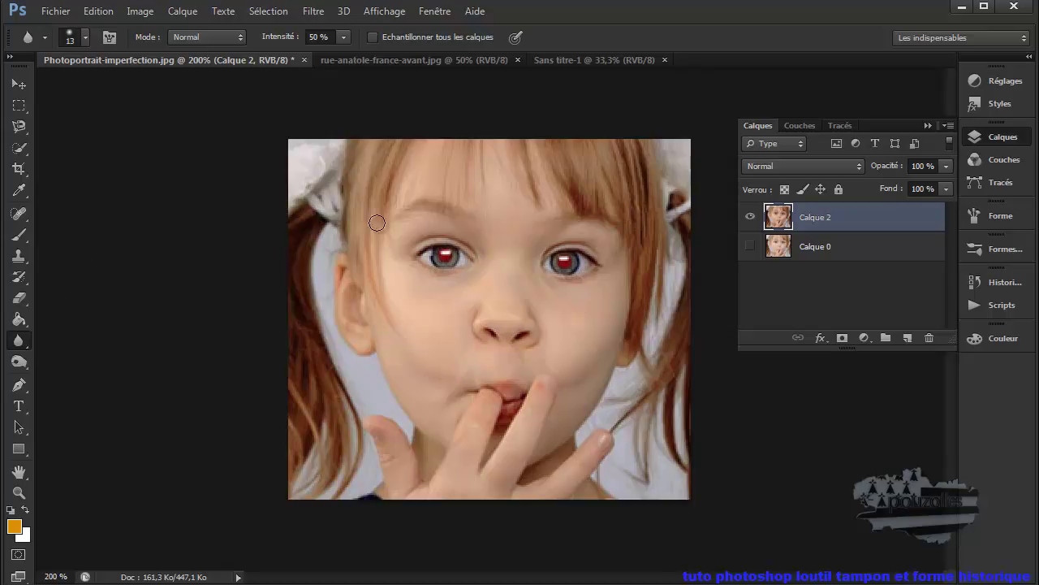
Correct both red pupils to grey with the Red Eye tool
click(21, 214)
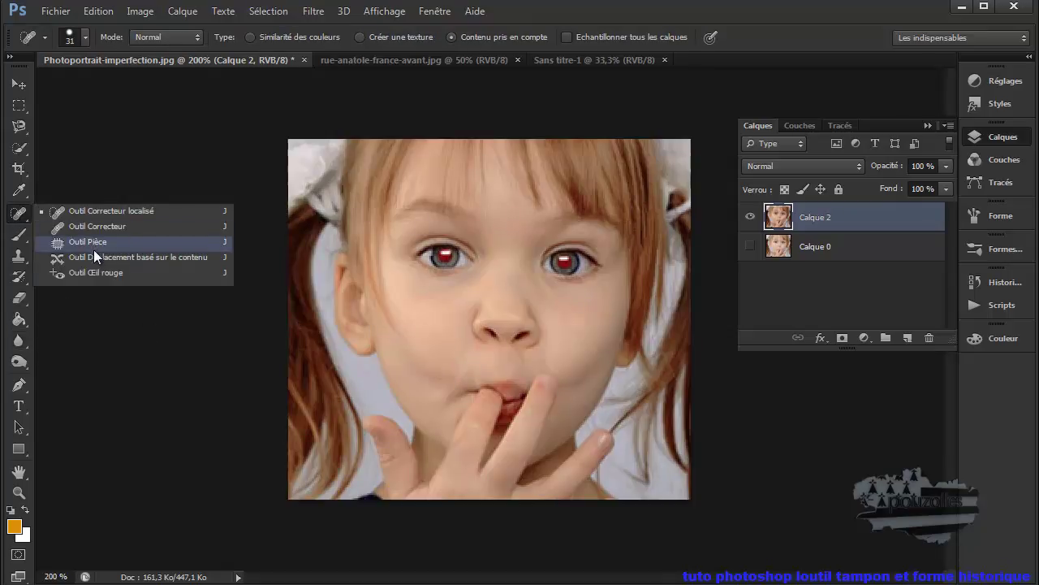
click(98, 271)
click(445, 255)
click(563, 260)
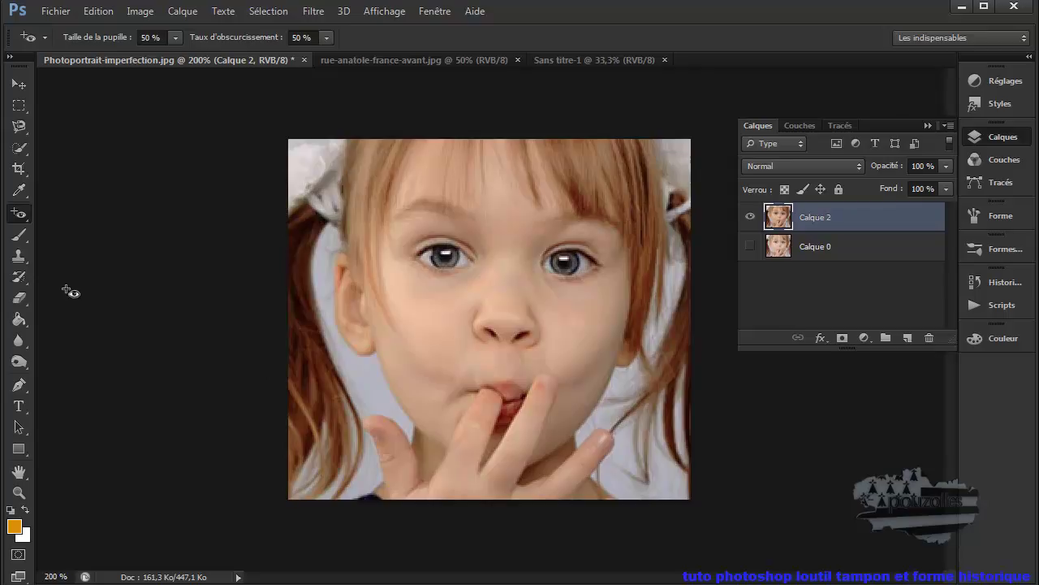
click(20, 260)
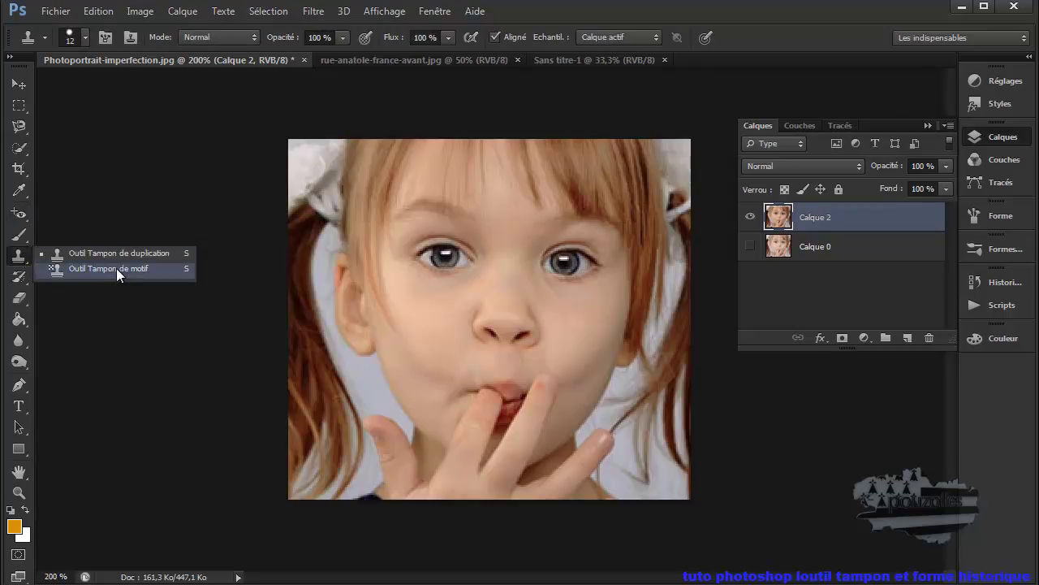
click(116, 268)
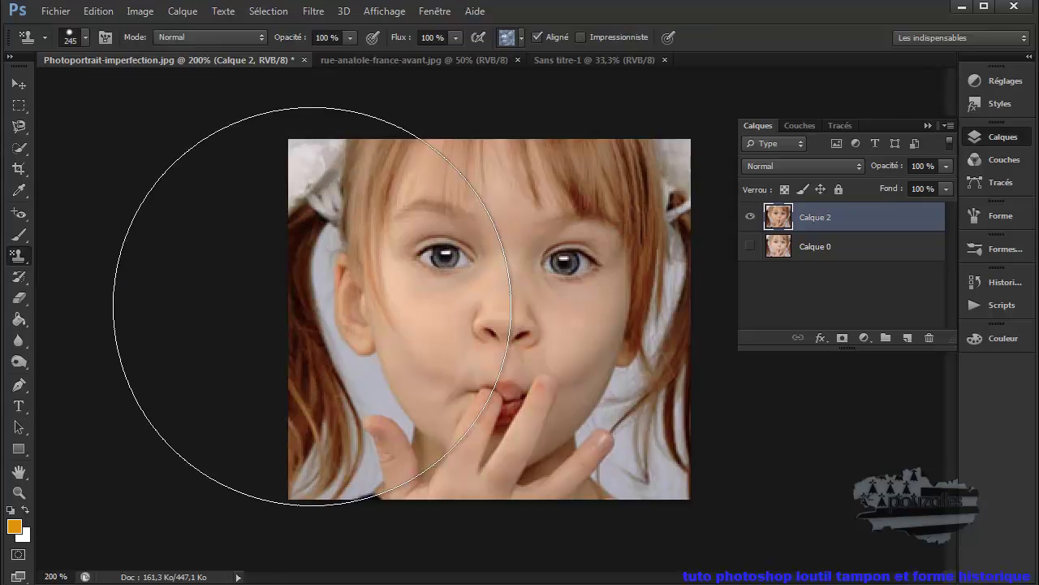
drag(350, 318, 177, 357)
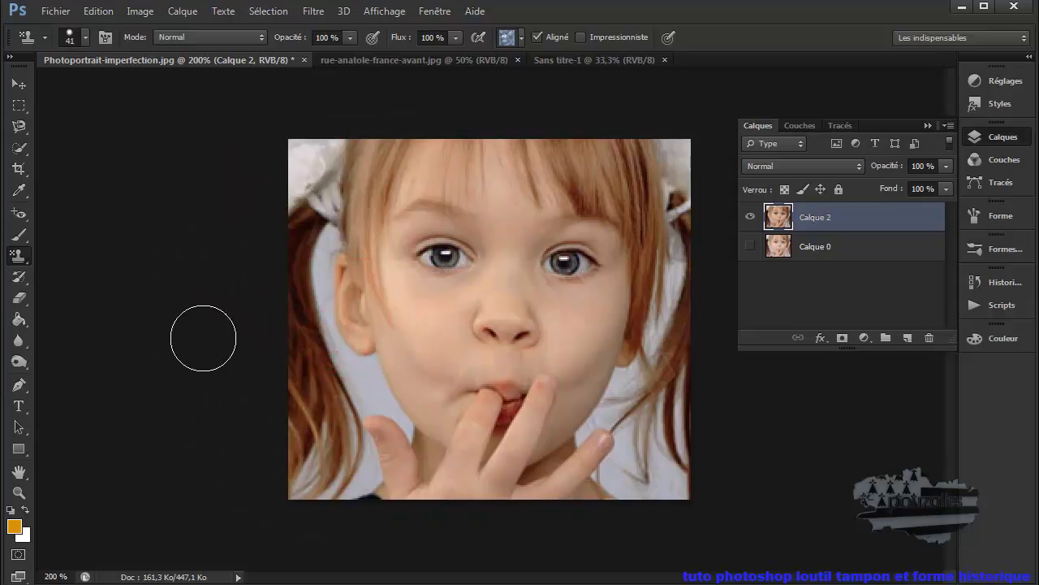
mouse_move(362, 258)
mouse_down()
mouse_move(344, 274)
mouse_move(406, 318)
mouse_move(482, 301)
mouse_move(569, 303)
mouse_move(600, 334)
mouse_up()
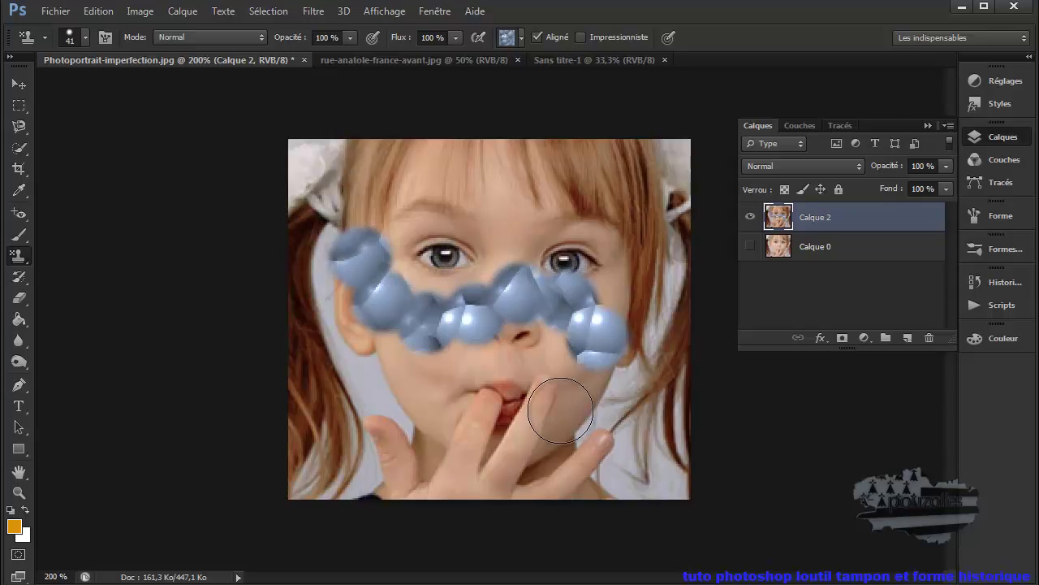
click(96, 12)
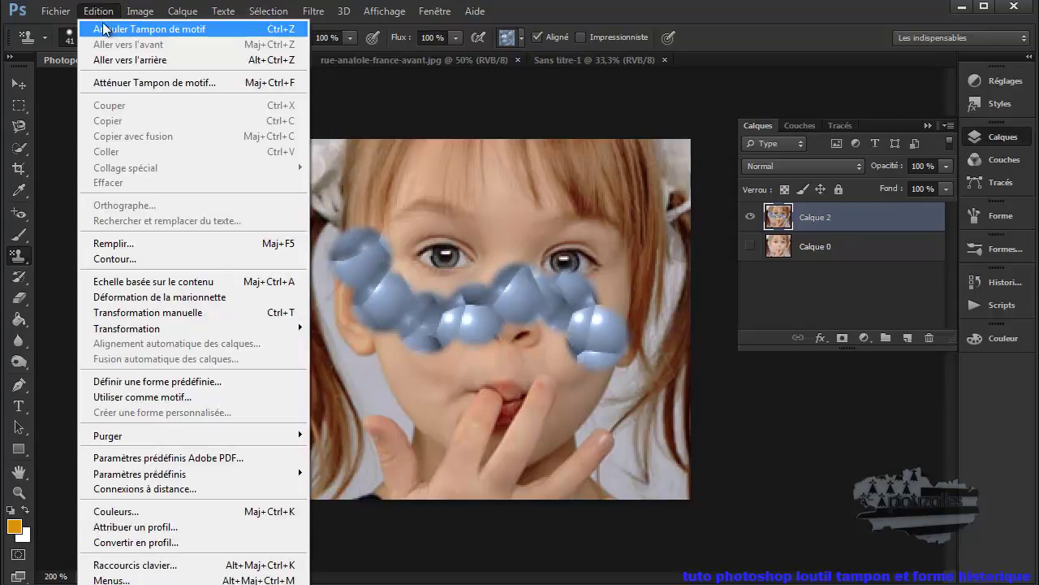
click(109, 29)
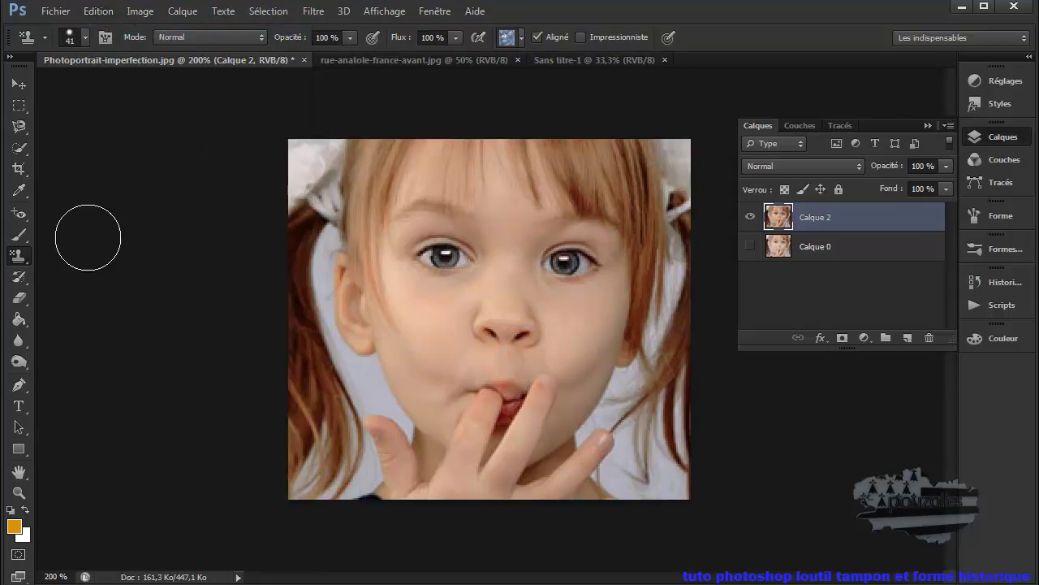
click(20, 236)
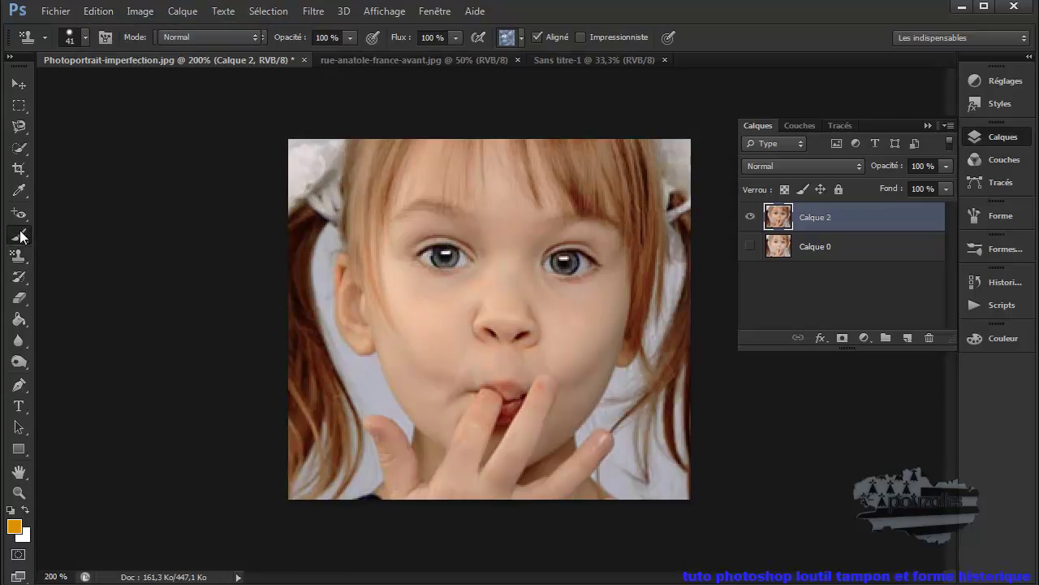
Switch from Pattern Stamp to Clone Stamp, then select the History Brush
click(25, 259)
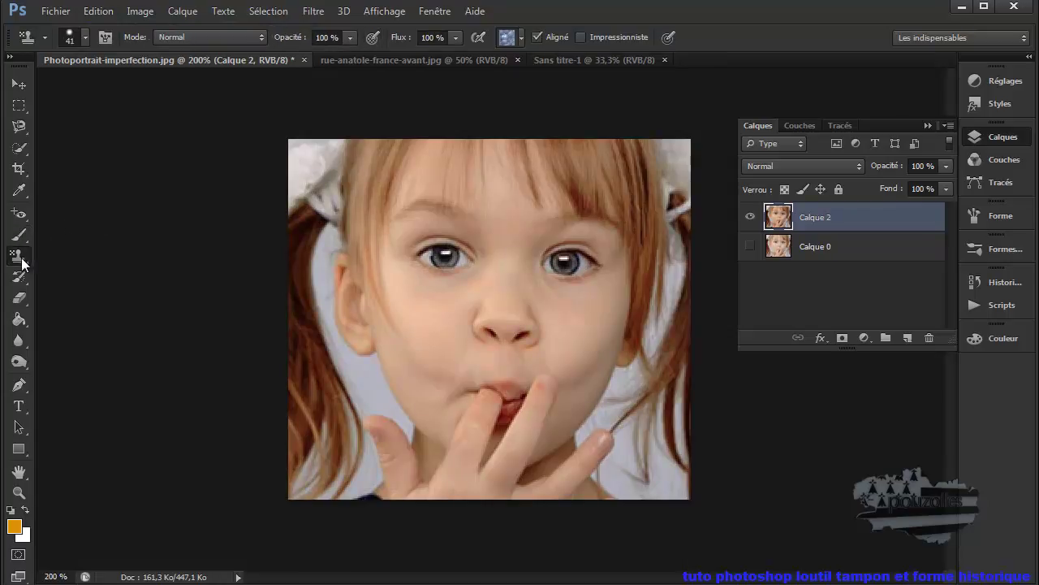
right_click(21, 259)
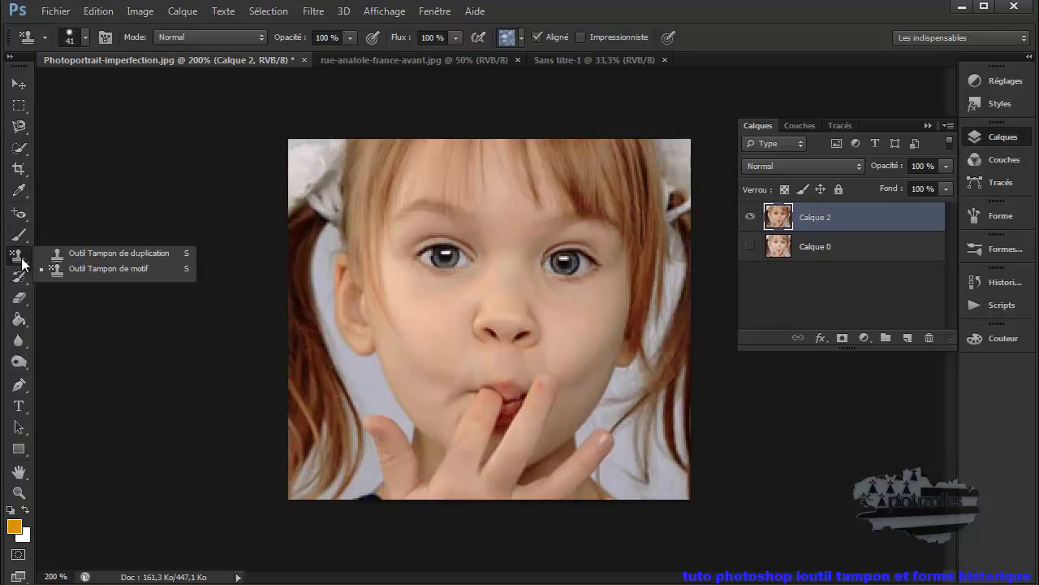
click(71, 253)
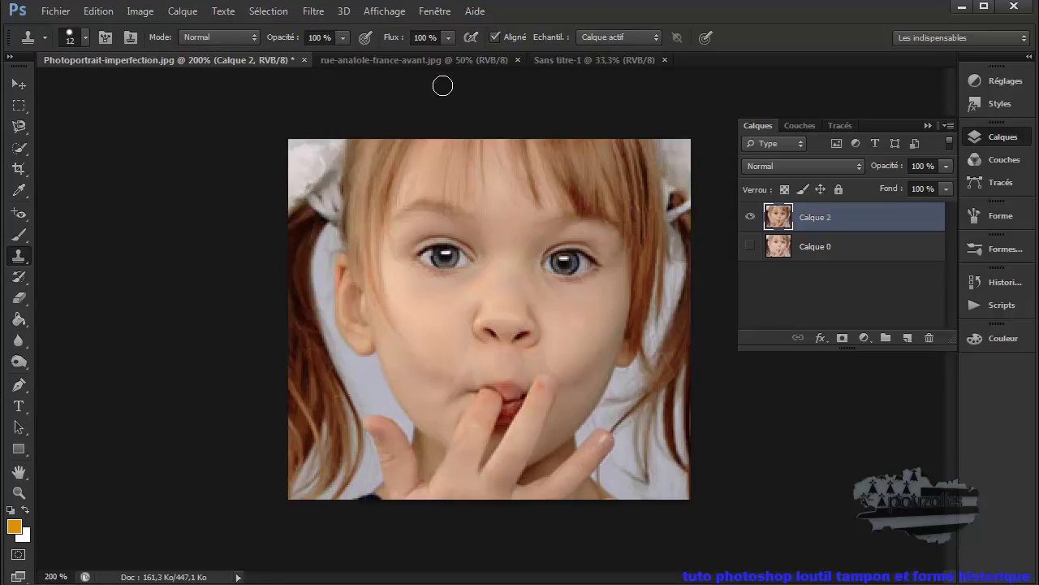
click(19, 281)
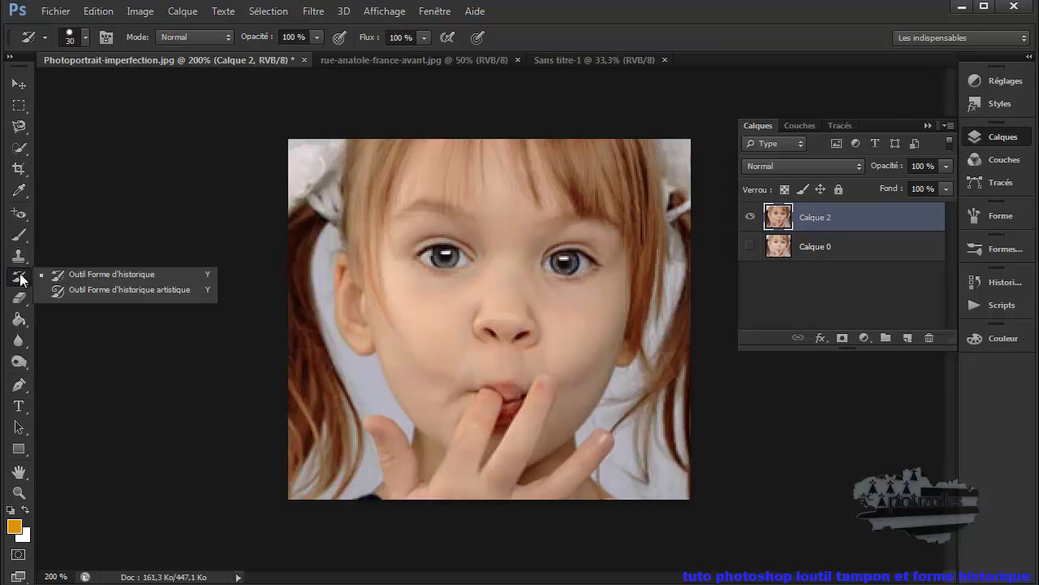
click(111, 275)
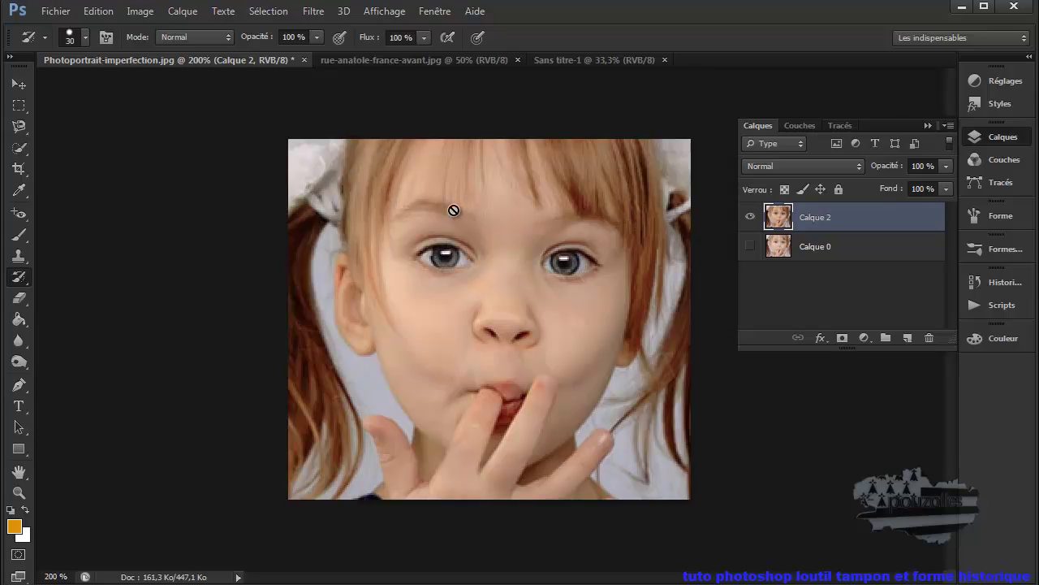
Try painting with the History Brush, add Calque 3 after the error, then delete it
click(363, 234)
click(508, 233)
click(365, 242)
click(508, 233)
click(910, 339)
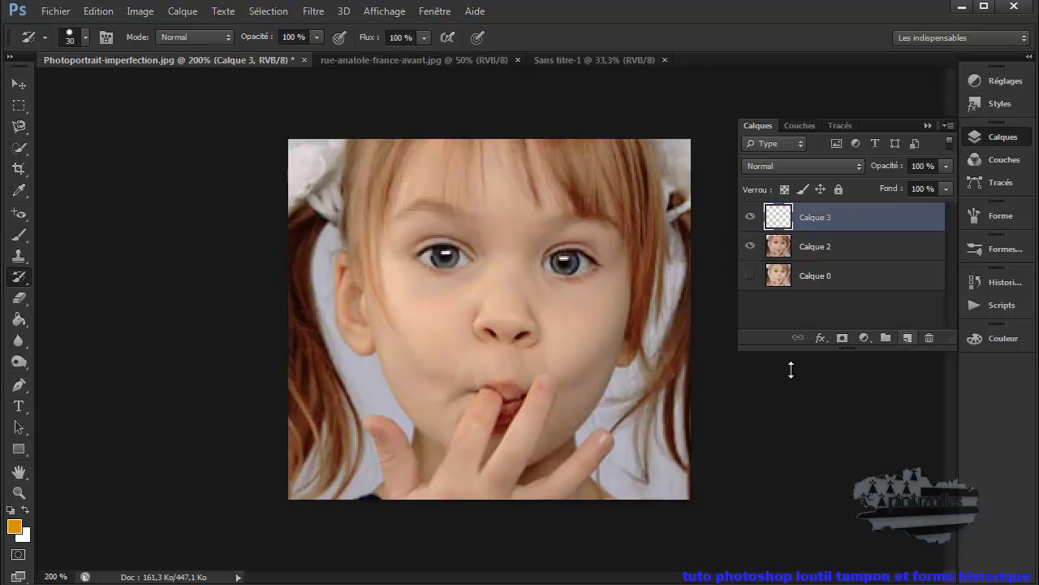
click(372, 264)
click(487, 235)
drag(875, 225, 929, 337)
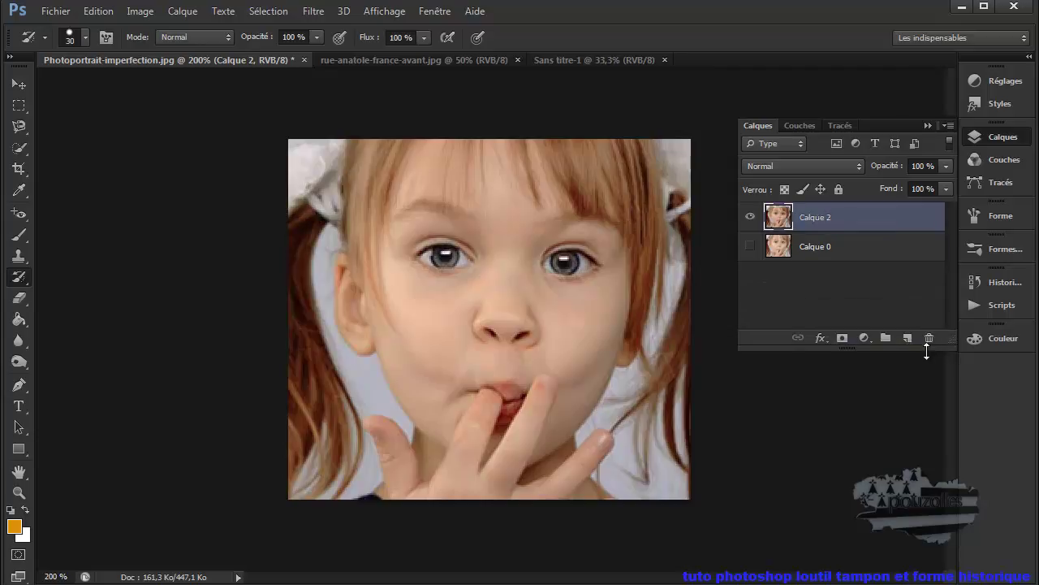
click(17, 277)
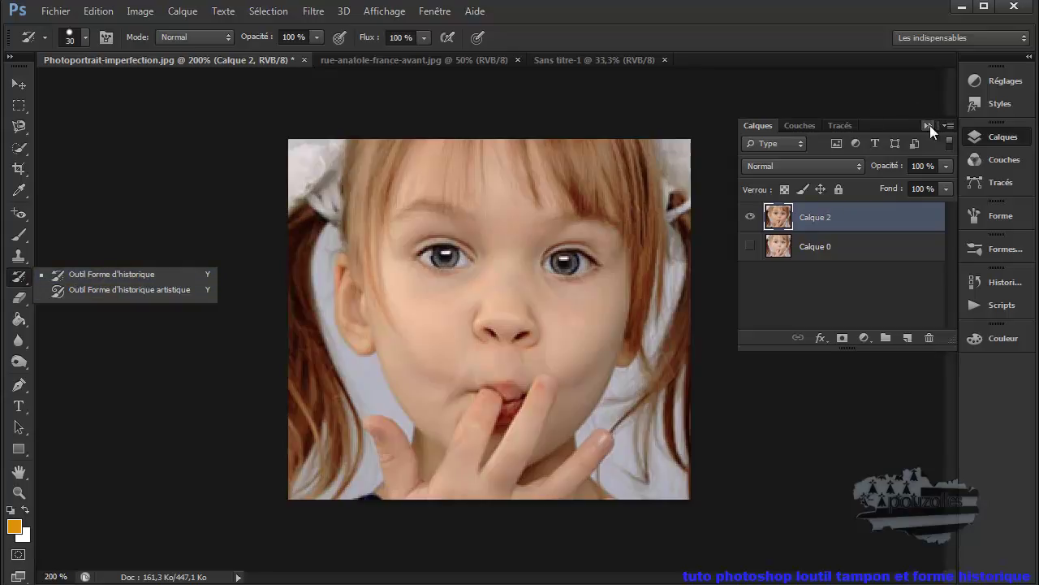
Keep the History Brush, scroll through the History panel, then collapse it
click(37, 275)
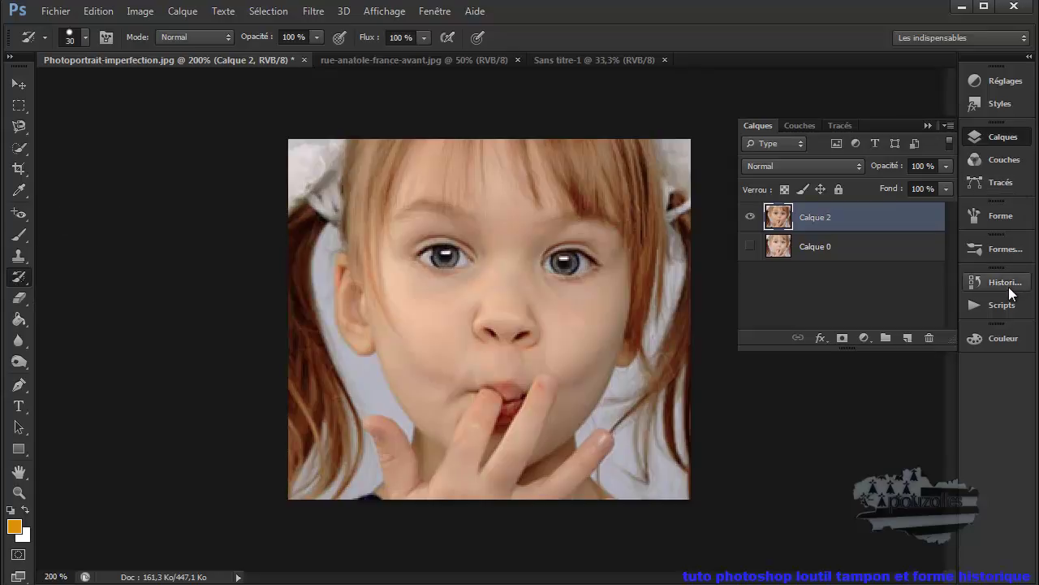
click(1001, 283)
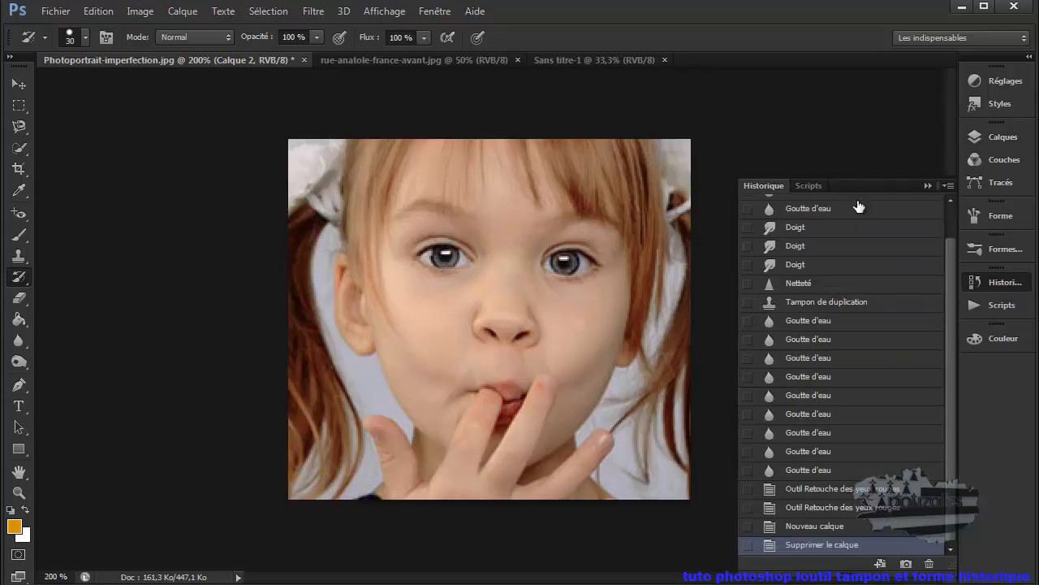
drag(950, 299, 946, 266)
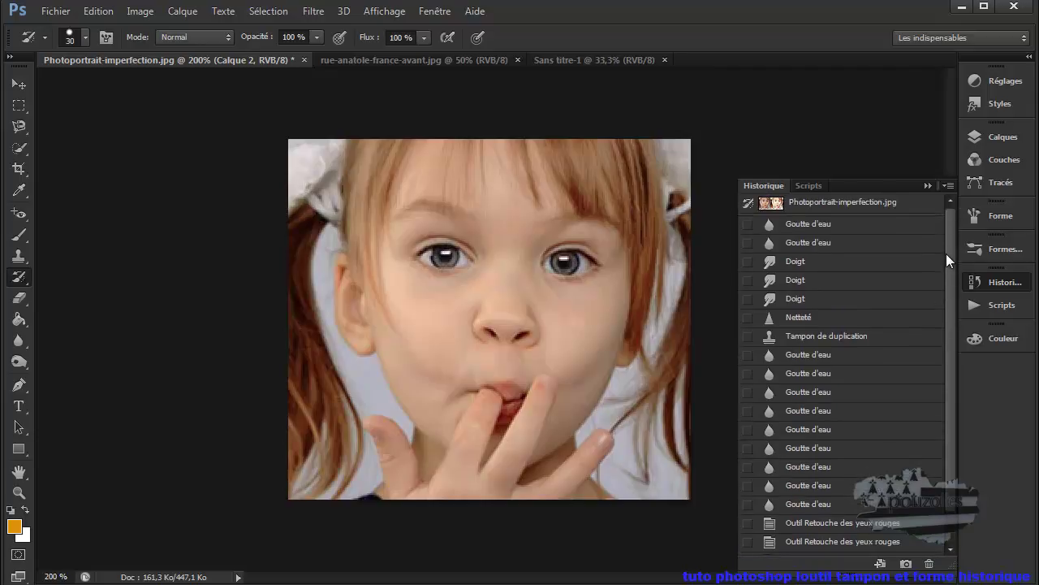
drag(946, 253, 945, 304)
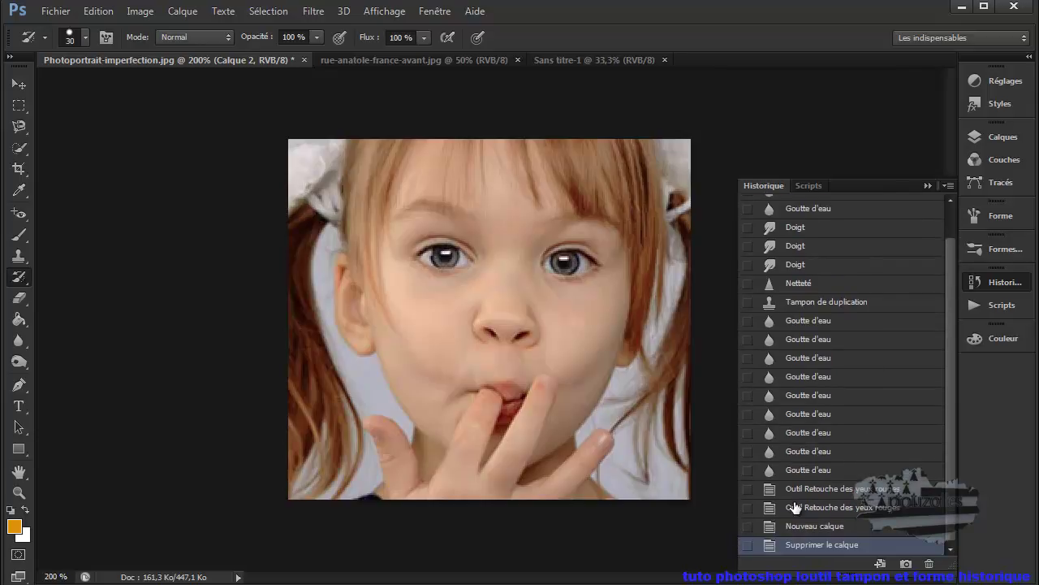
click(927, 186)
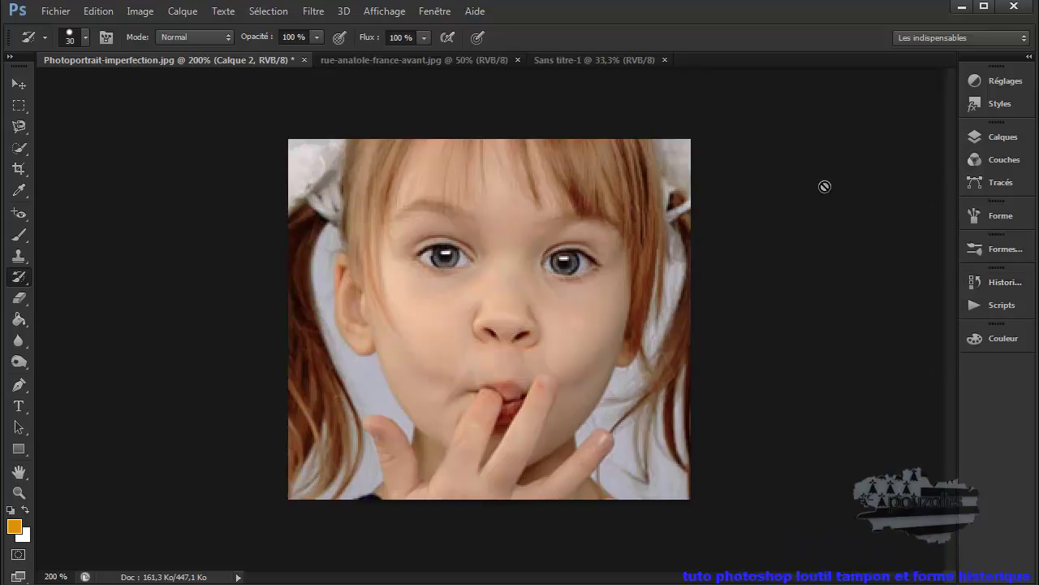
Paint-bucket fill the Sans titre-1 canvas with orange, then with pink
click(603, 61)
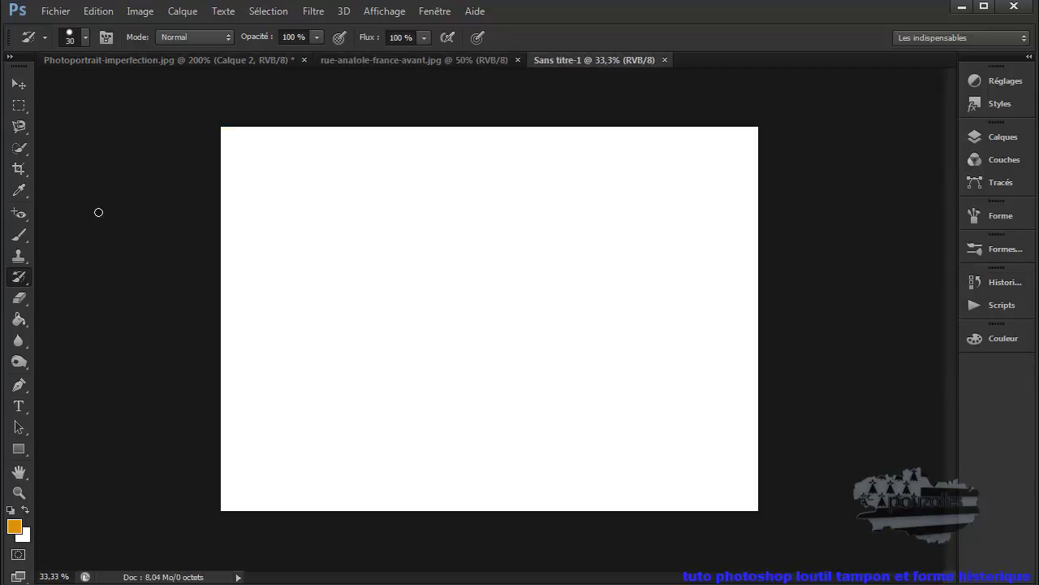
click(19, 320)
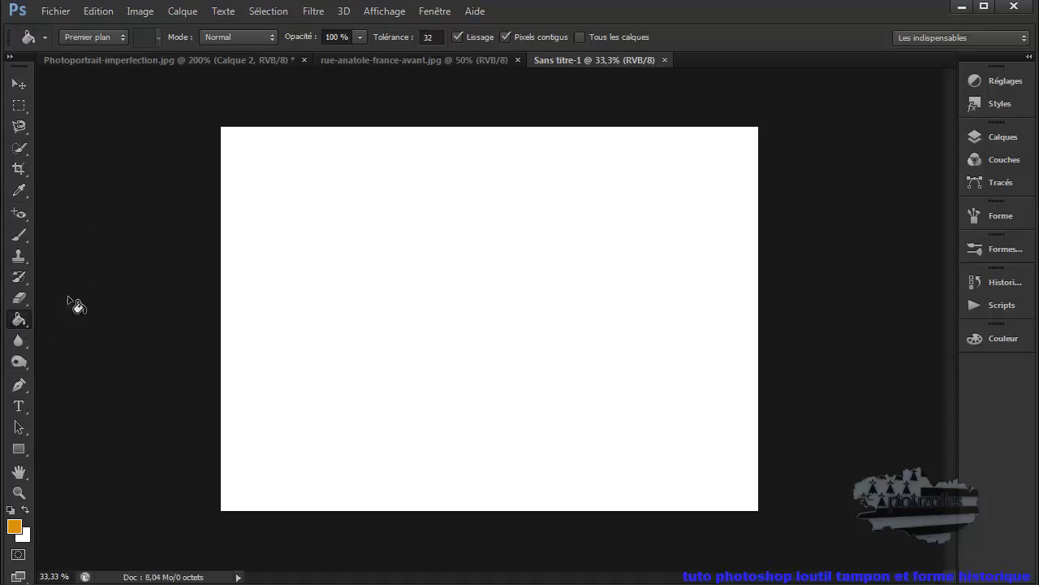
click(282, 173)
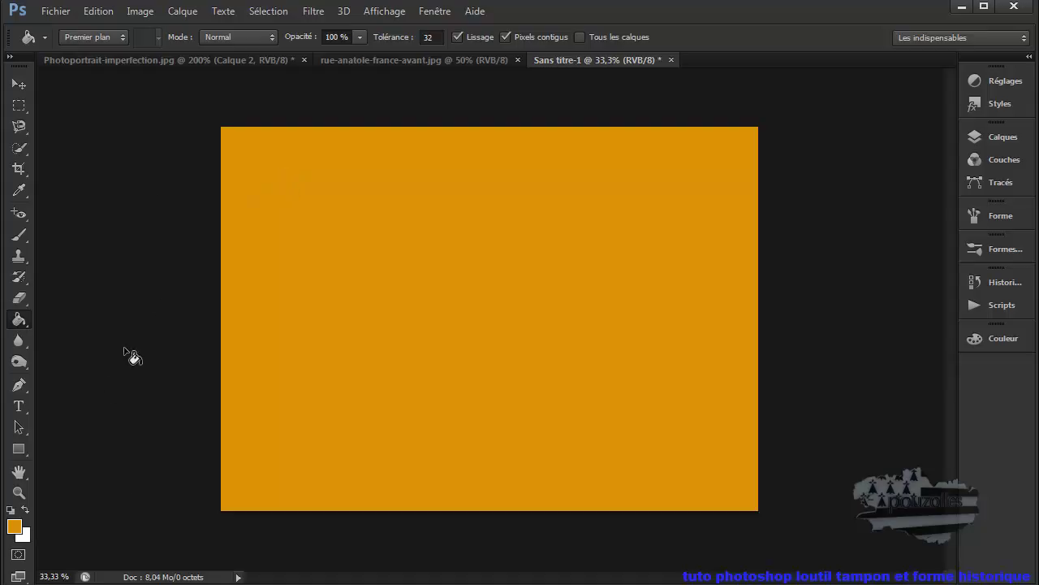
click(15, 528)
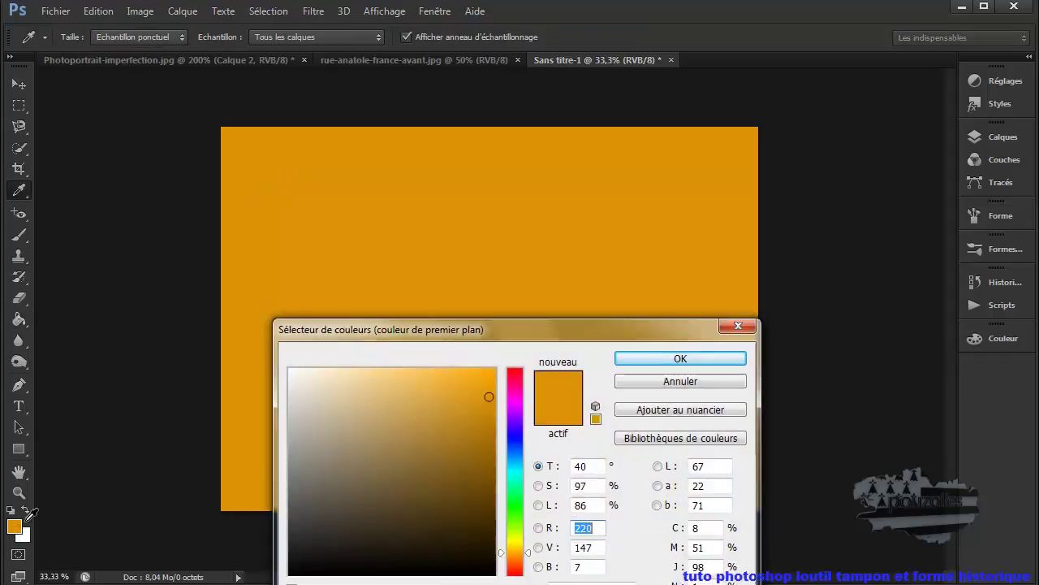
click(513, 382)
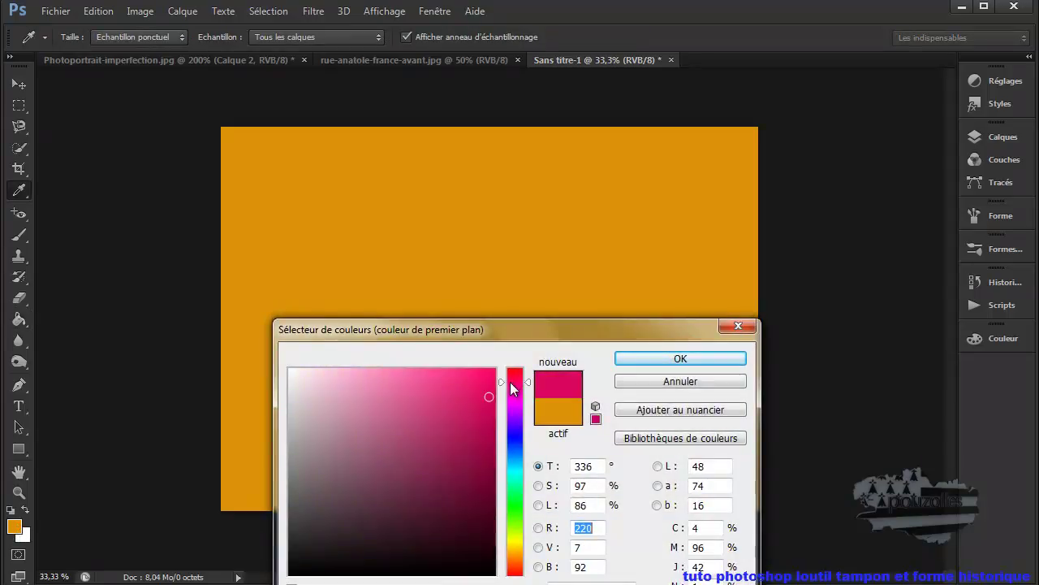
click(680, 358)
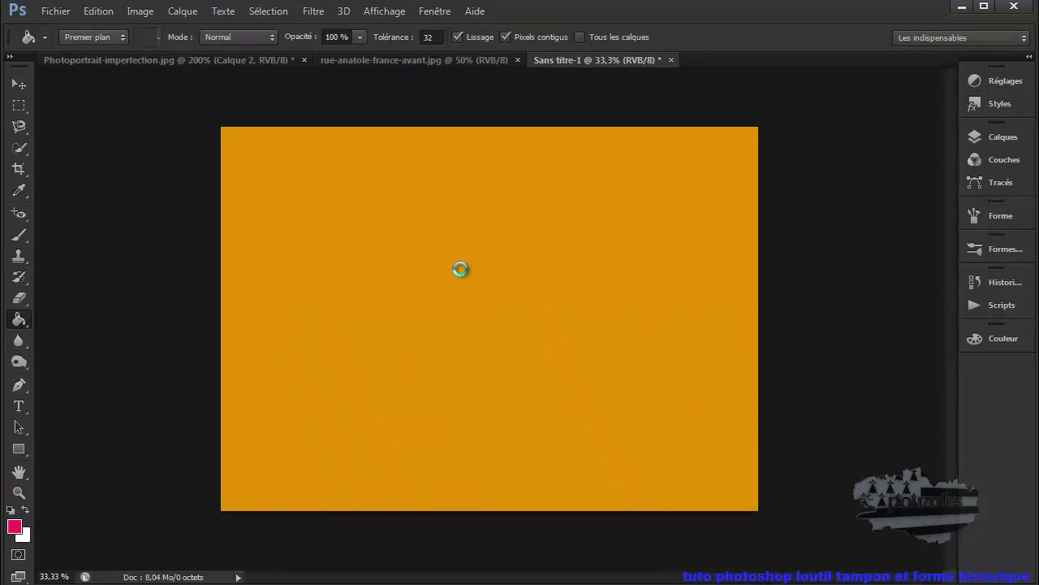
click(466, 280)
Refill the canvas with cyan, then with a lighter orange
click(15, 527)
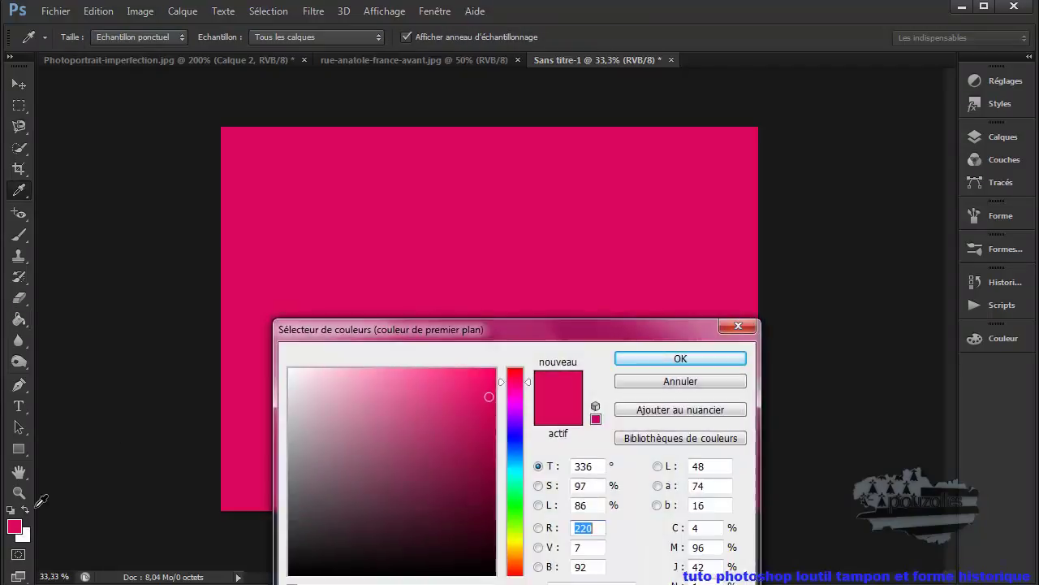
click(518, 471)
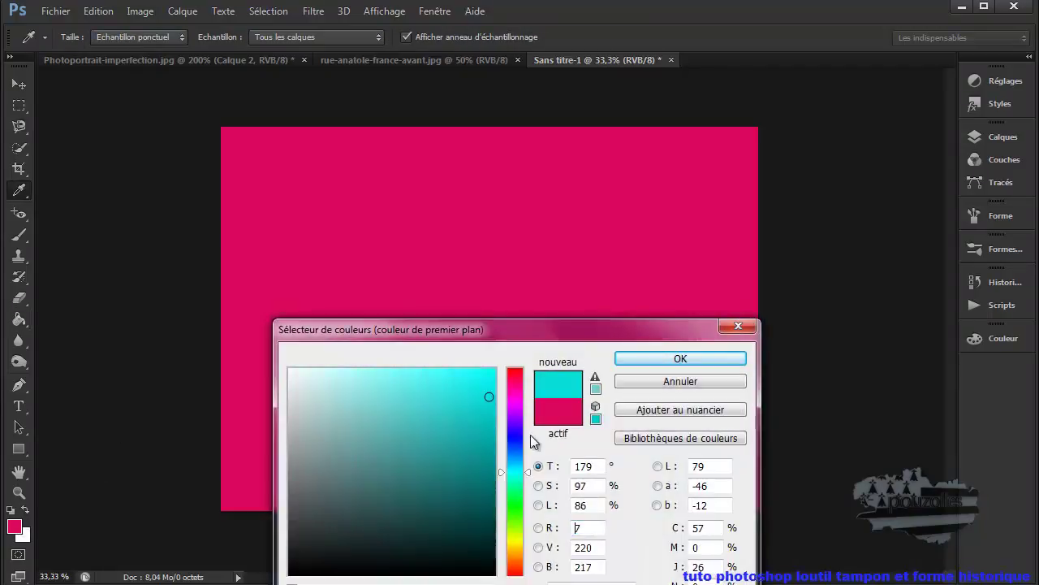
click(674, 359)
click(577, 302)
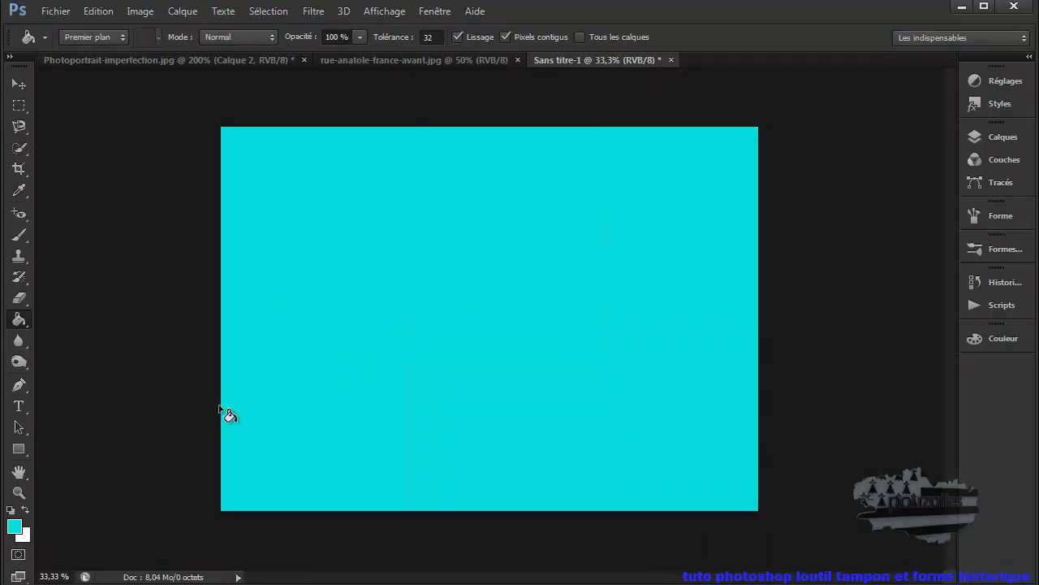
click(14, 526)
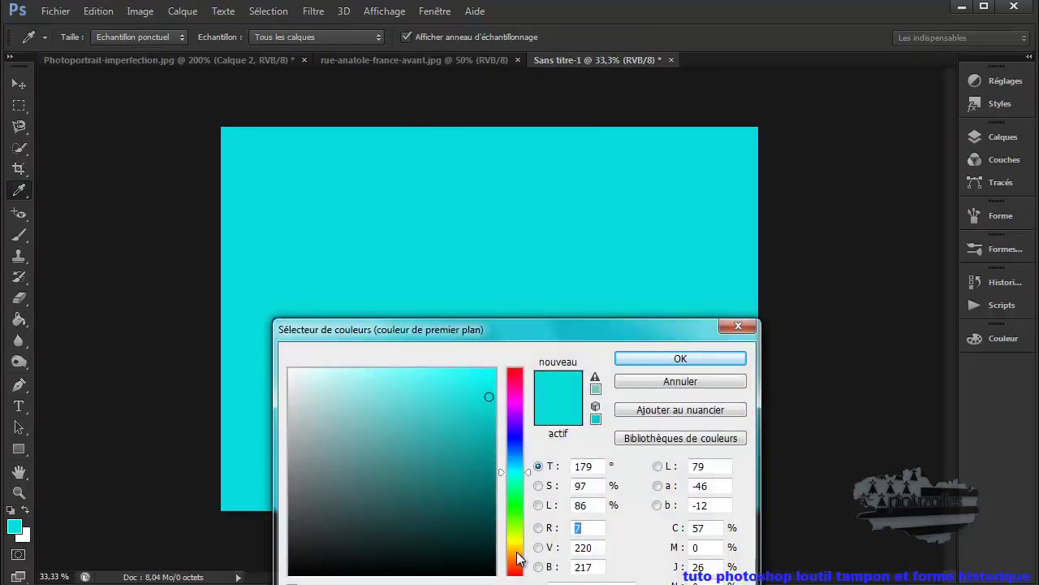
click(516, 553)
click(445, 380)
drag(445, 380, 451, 374)
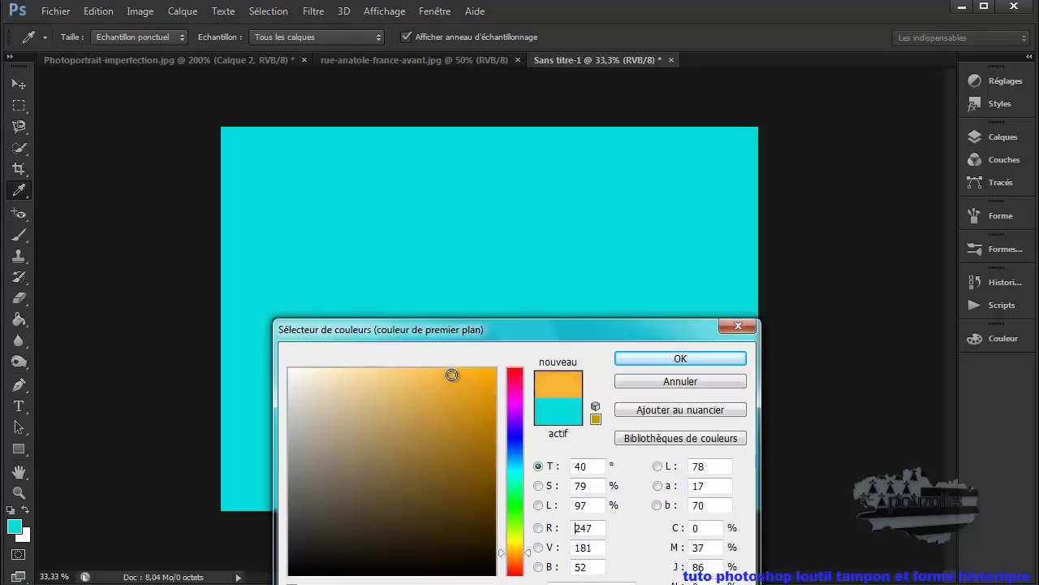
click(666, 359)
key(g)
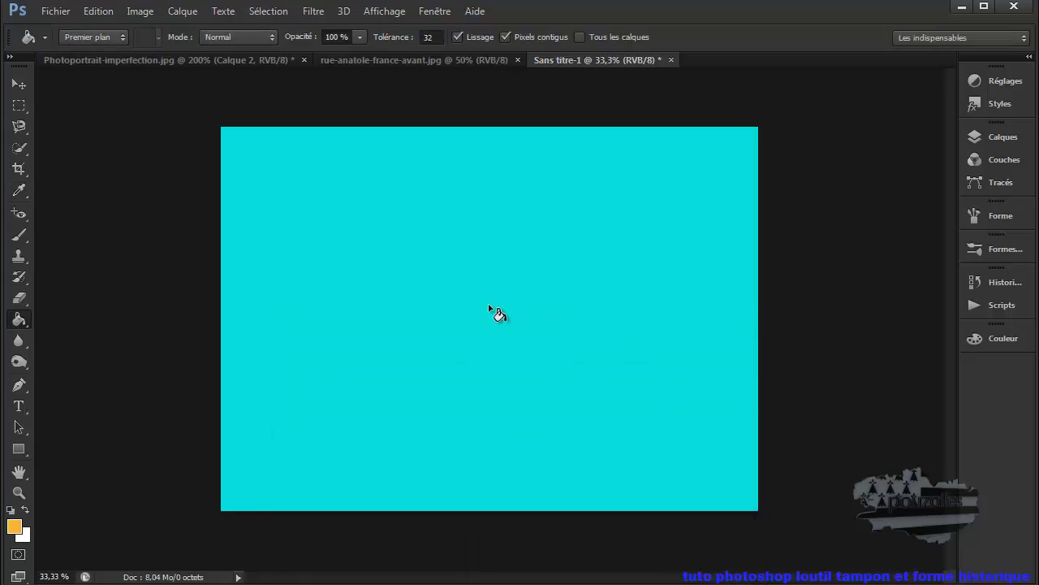
click(497, 314)
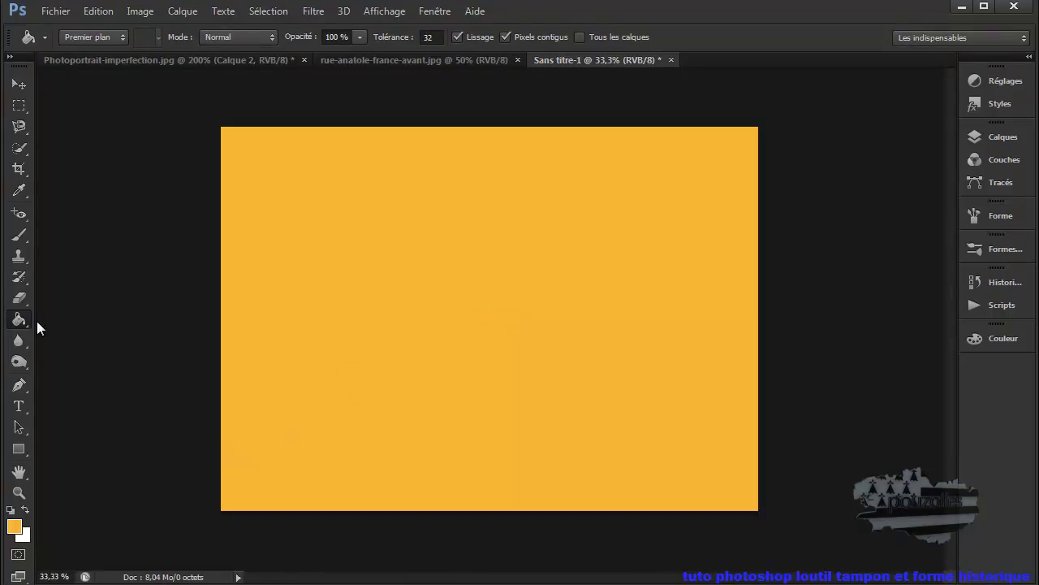
Select the History Brush and step through each Pot de peinture fill, ending on the latest
click(18, 278)
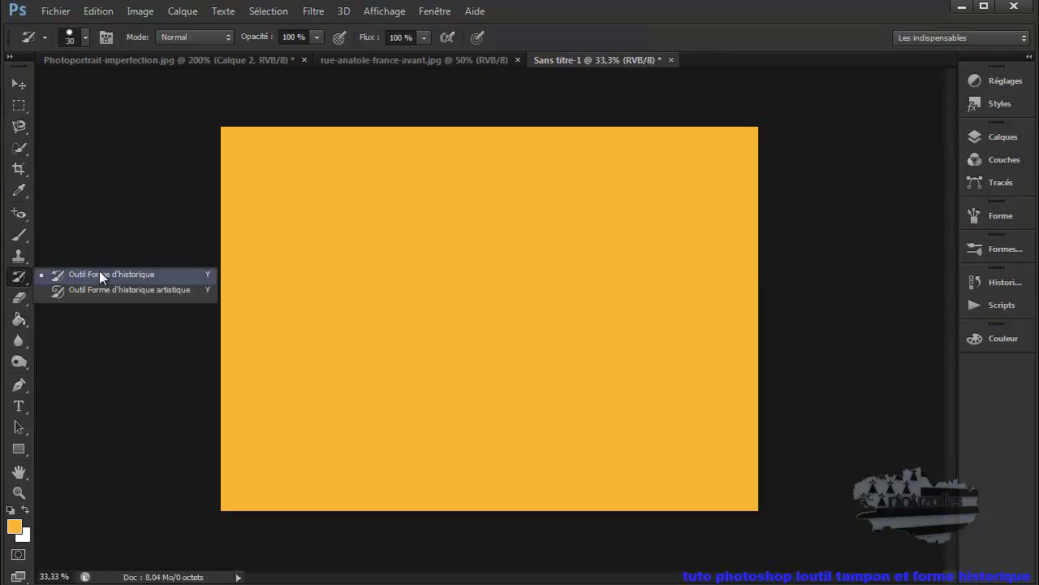
click(99, 271)
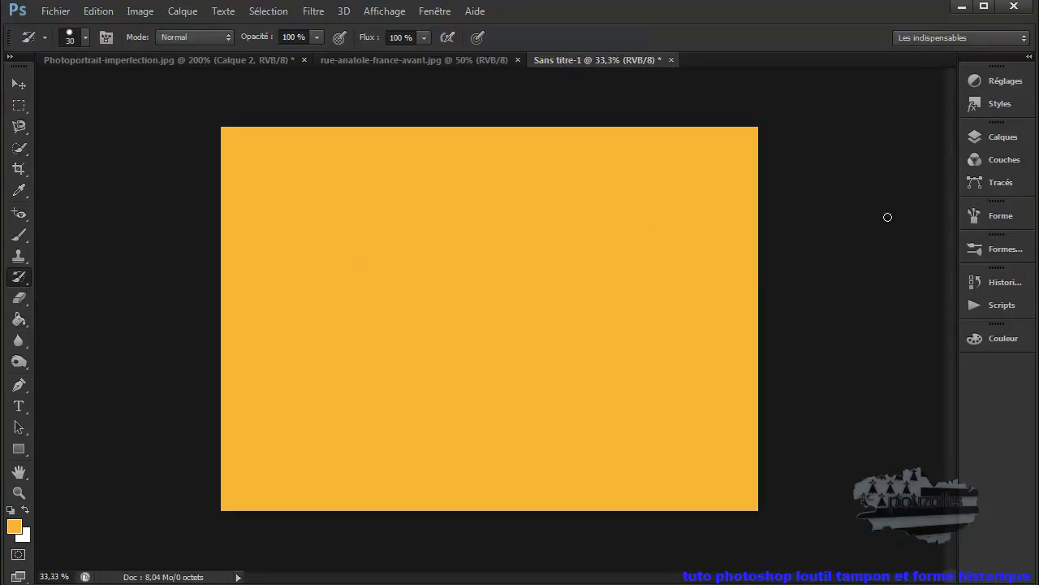
click(1007, 284)
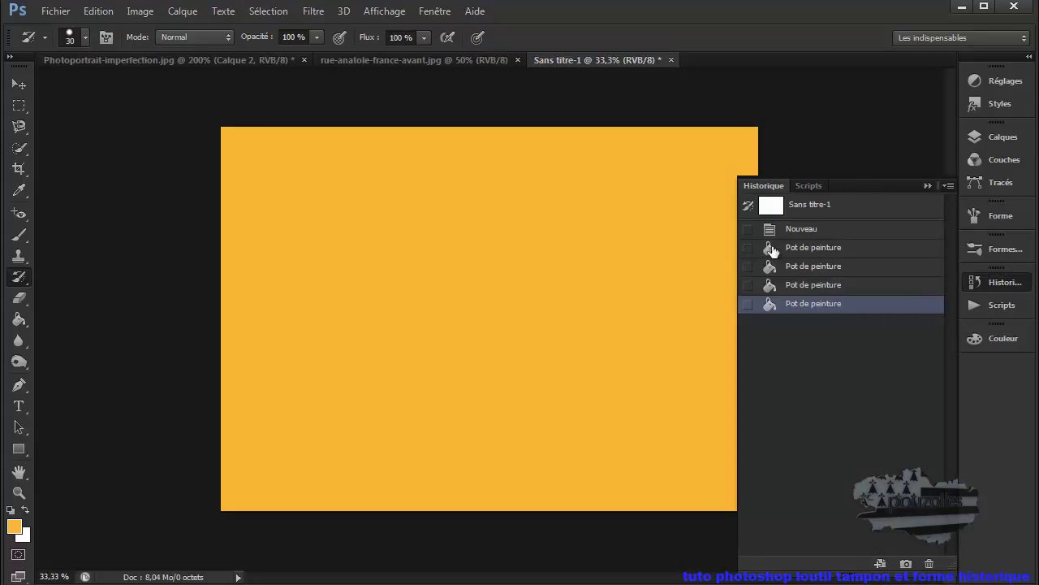
click(806, 251)
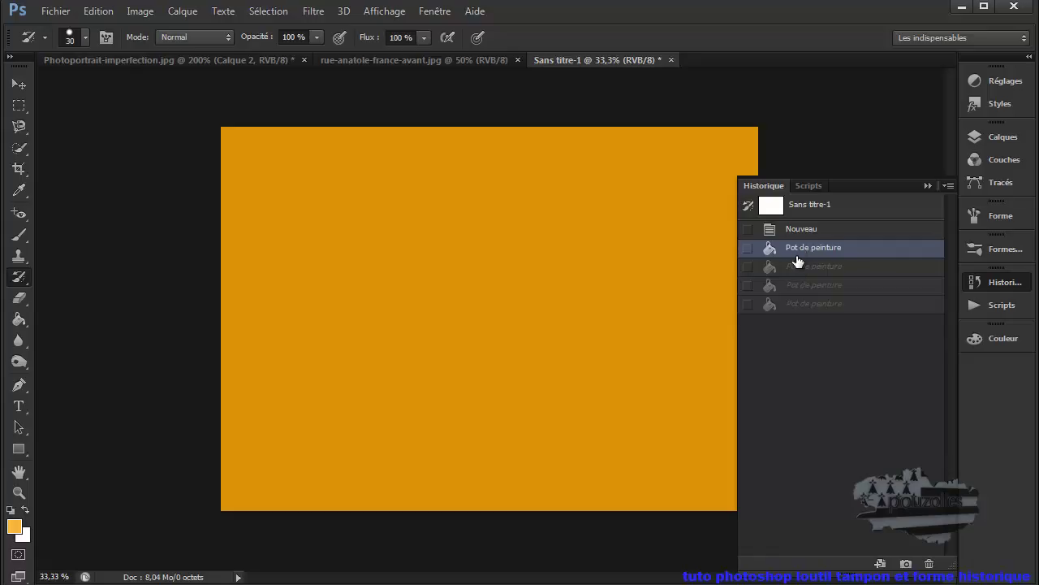
click(799, 268)
click(802, 286)
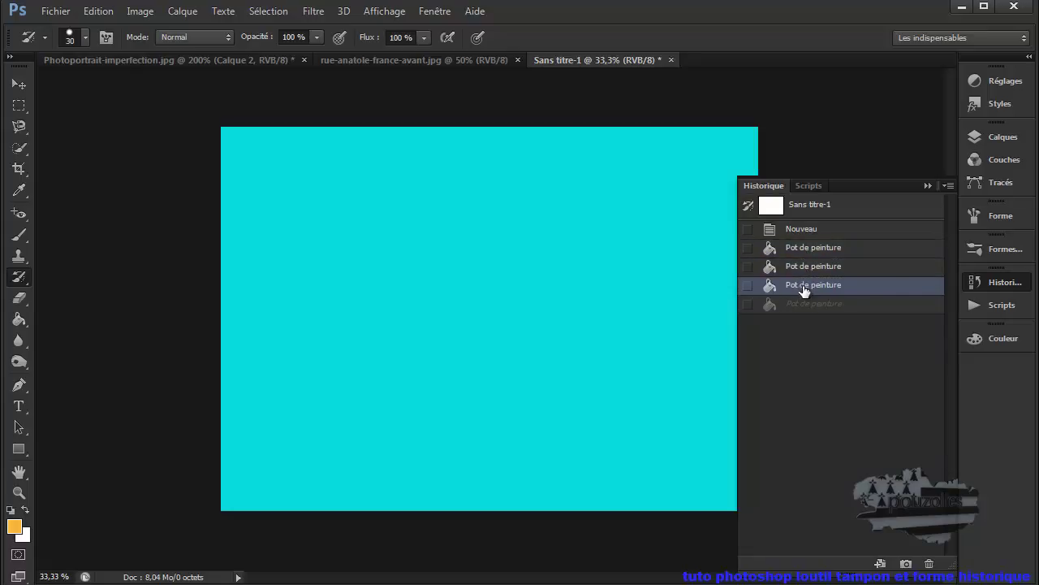
click(807, 307)
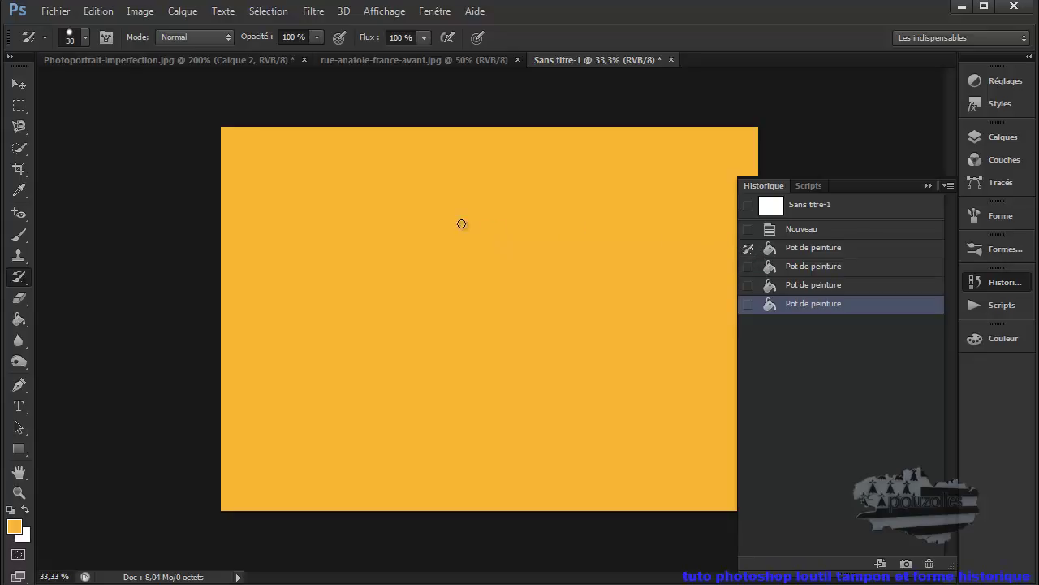
Paint dark orange, cyan and red curving strokes, each sourced from its Pot de peinture fill state
mouse_move(313, 213)
mouse_down()
mouse_move(447, 210)
mouse_move(480, 289)
mouse_move(531, 343)
mouse_move(606, 278)
mouse_move(663, 190)
mouse_up()
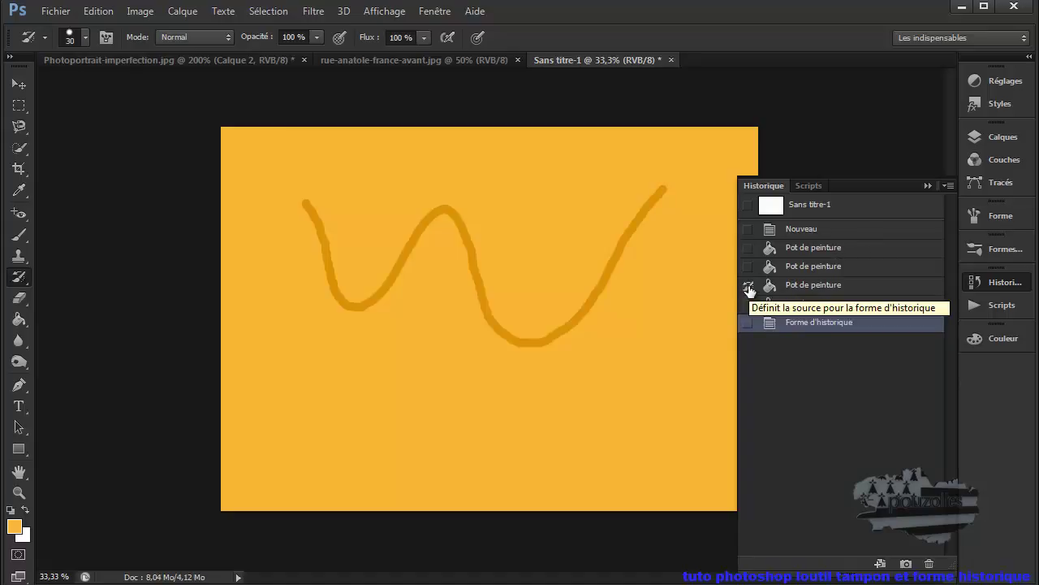
click(748, 285)
mouse_move(539, 172)
mouse_down()
mouse_move(479, 304)
mouse_move(415, 346)
mouse_move(479, 413)
mouse_move(589, 371)
mouse_move(644, 283)
mouse_up()
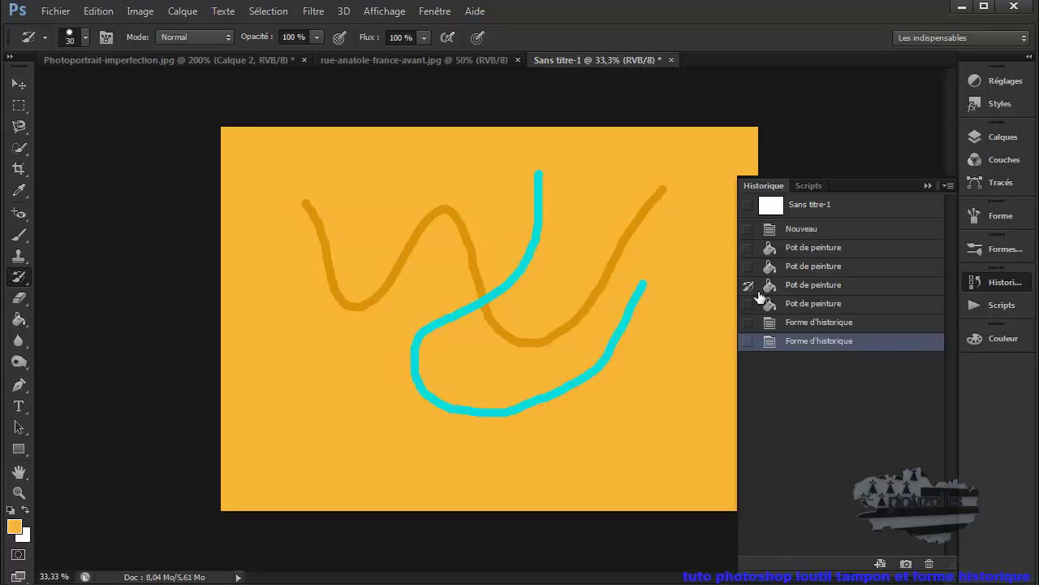
click(748, 267)
mouse_move(558, 272)
mouse_down()
mouse_move(366, 367)
mouse_move(509, 292)
mouse_move(599, 210)
mouse_up()
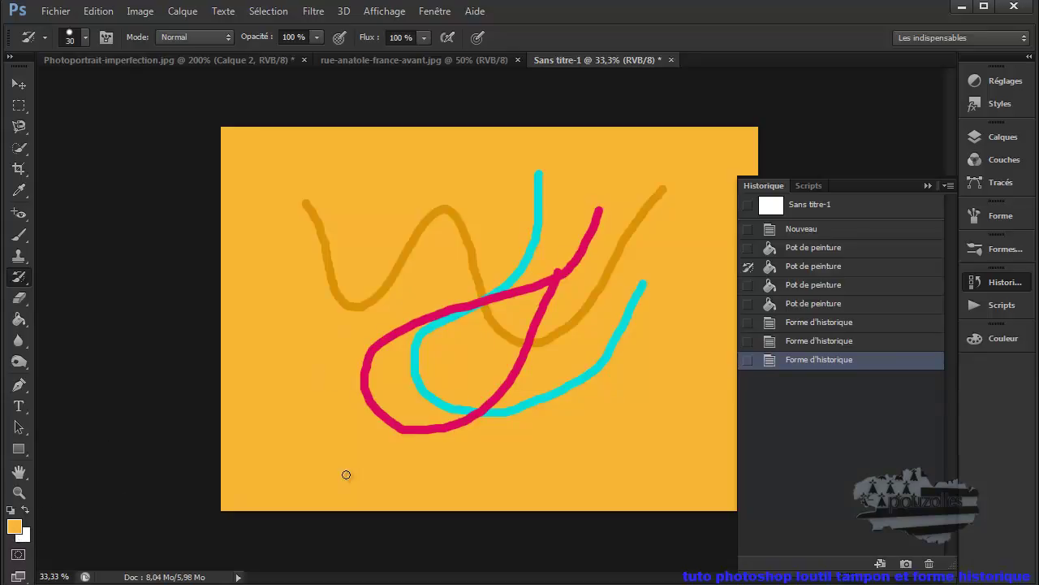
Break the middle, left and lower strokes with light orange gaps from the latest orange fill state
click(748, 303)
click(530, 256)
click(544, 303)
click(552, 339)
click(487, 302)
click(501, 393)
drag(458, 210, 423, 231)
click(420, 320)
click(426, 400)
click(425, 427)
click(365, 382)
click(371, 299)
click(323, 242)
Break the right-hand strokes with more orange gaps and collapse the History panel
click(519, 405)
click(568, 270)
click(566, 327)
click(597, 216)
click(639, 297)
click(599, 291)
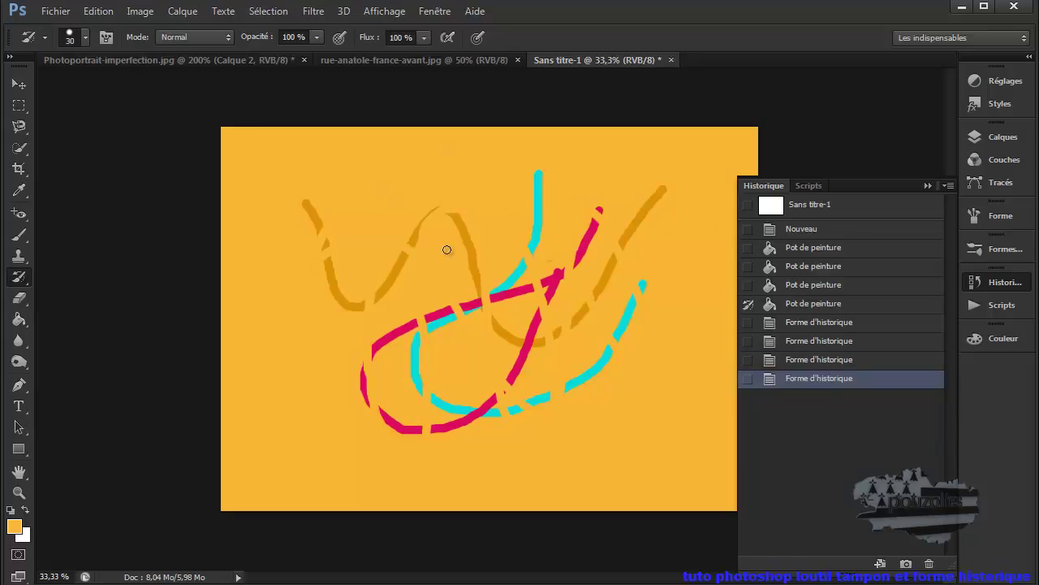
click(927, 185)
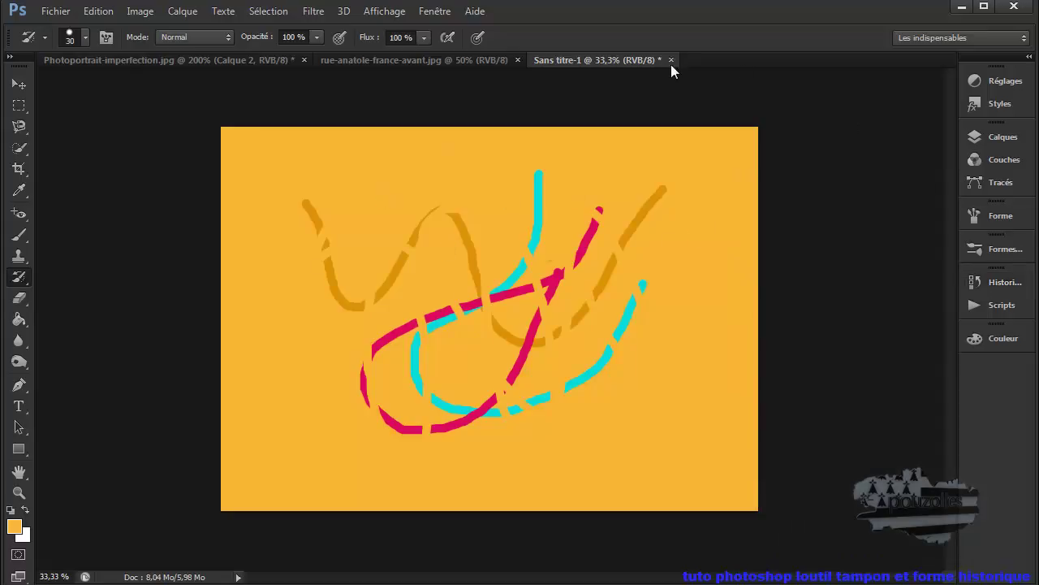
Switch to rue-anatole-france-avant.jpg and select the Spot Healing Brush from the healing tools
click(458, 55)
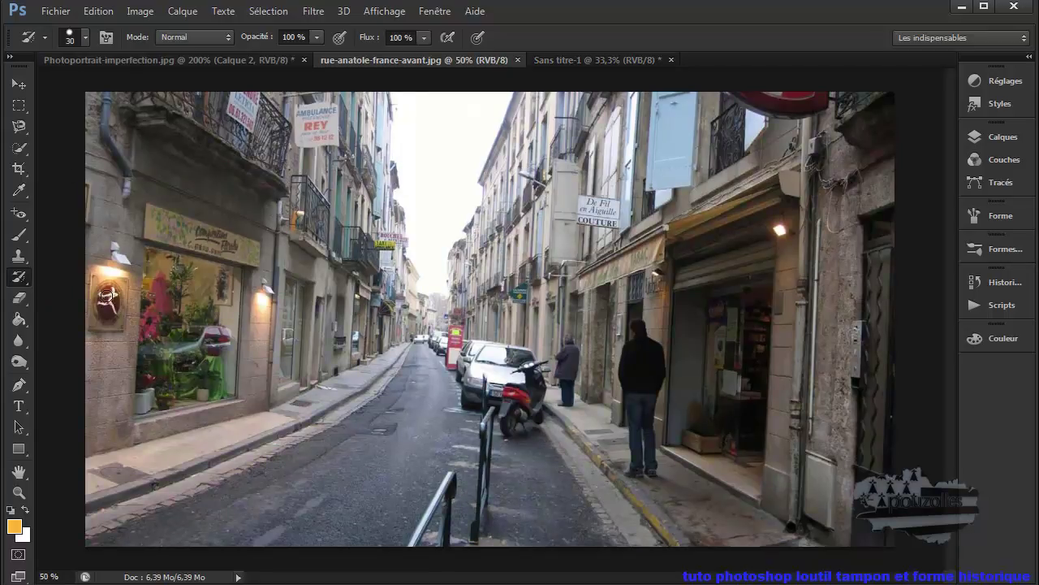
click(19, 149)
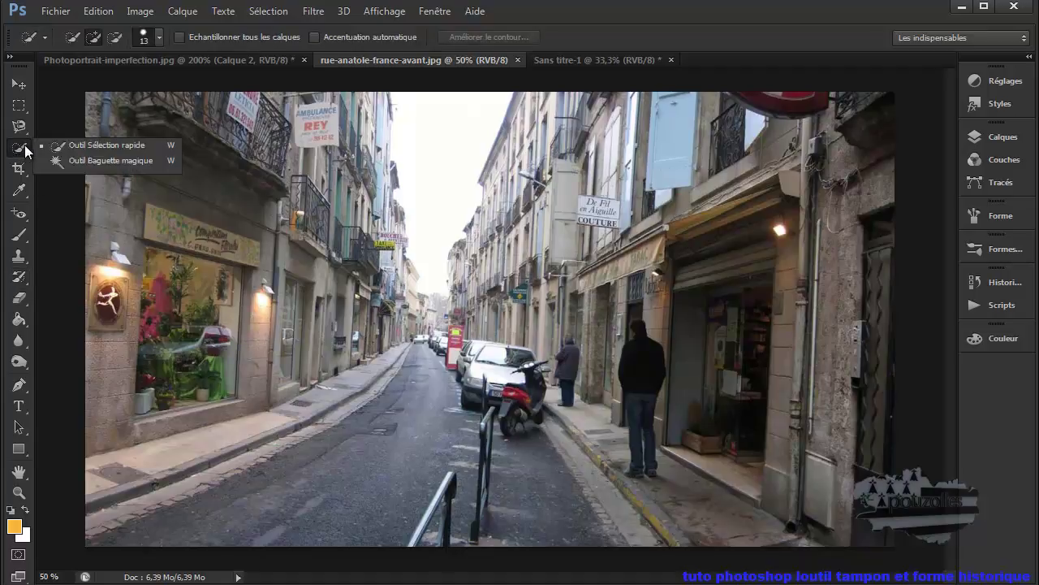
click(19, 213)
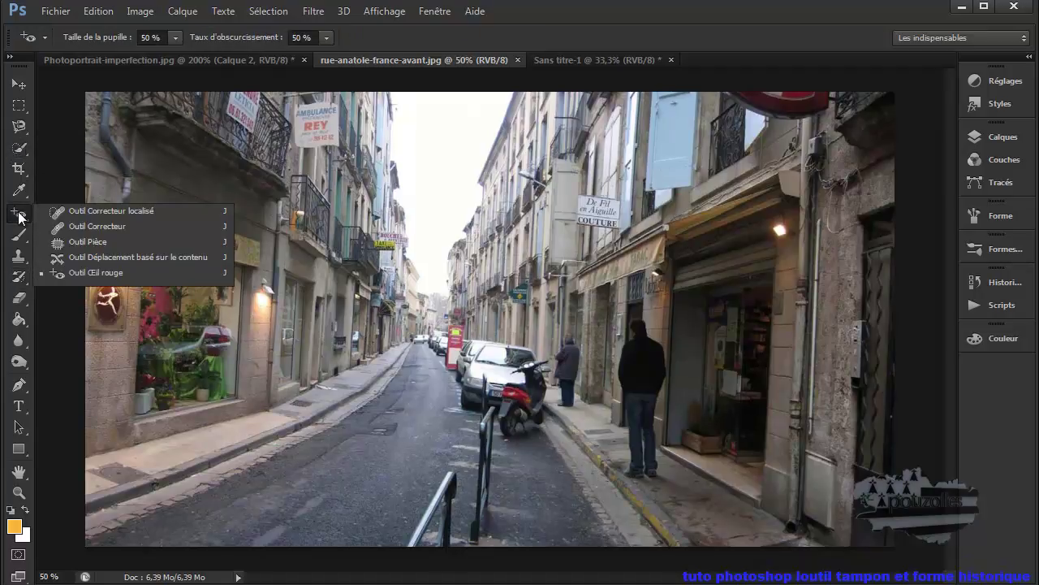
click(85, 211)
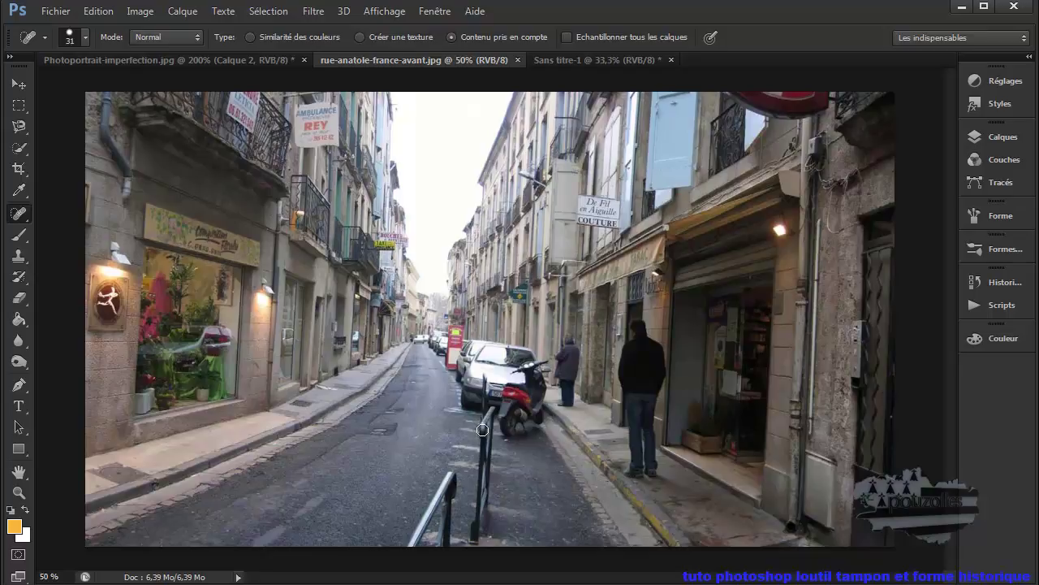
Heal away the bollard in the road and the man standing by the shop
mouse_move(489, 410)
mouse_down()
mouse_move(478, 534)
mouse_move(487, 418)
mouse_move(488, 502)
mouse_up()
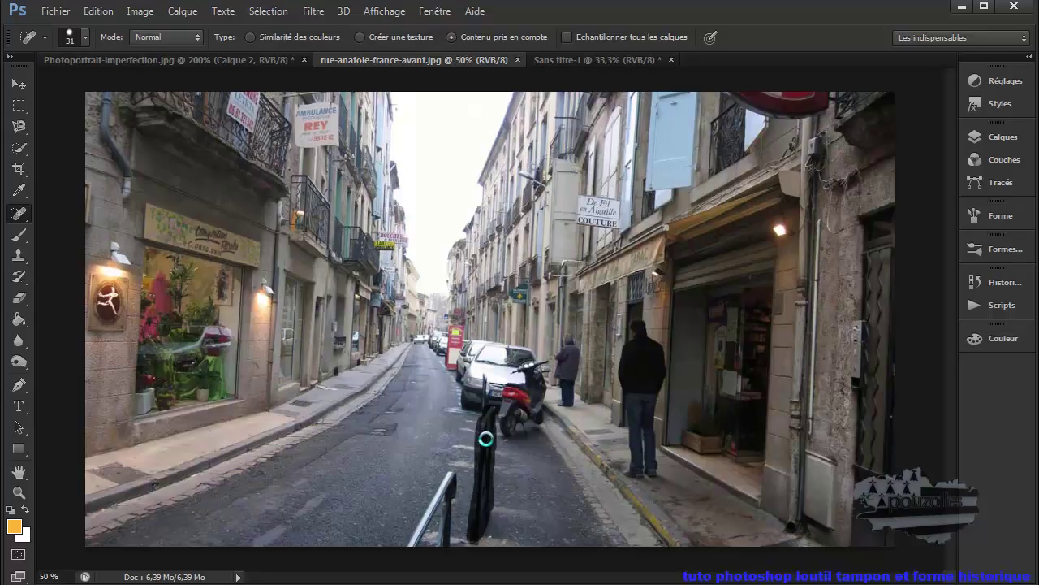
mouse_move(483, 434)
mouse_down()
mouse_move(497, 465)
mouse_move(490, 519)
mouse_move(475, 538)
mouse_move(442, 543)
mouse_move(420, 520)
mouse_move(453, 472)
mouse_move(424, 536)
mouse_move(447, 501)
mouse_move(438, 509)
mouse_move(447, 549)
mouse_move(456, 481)
mouse_move(479, 493)
mouse_up()
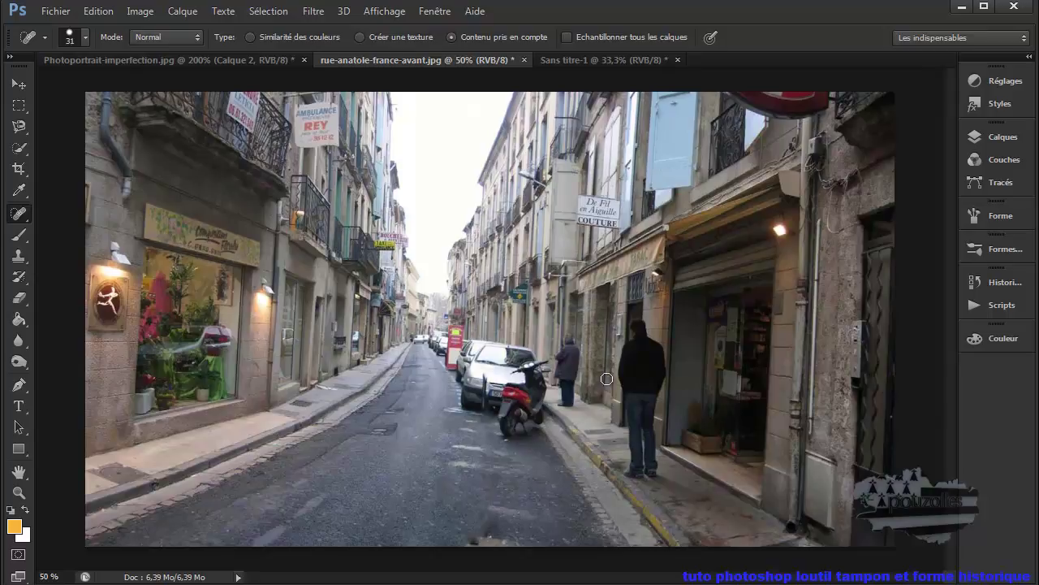
drag(628, 321, 626, 395)
drag(639, 330, 652, 472)
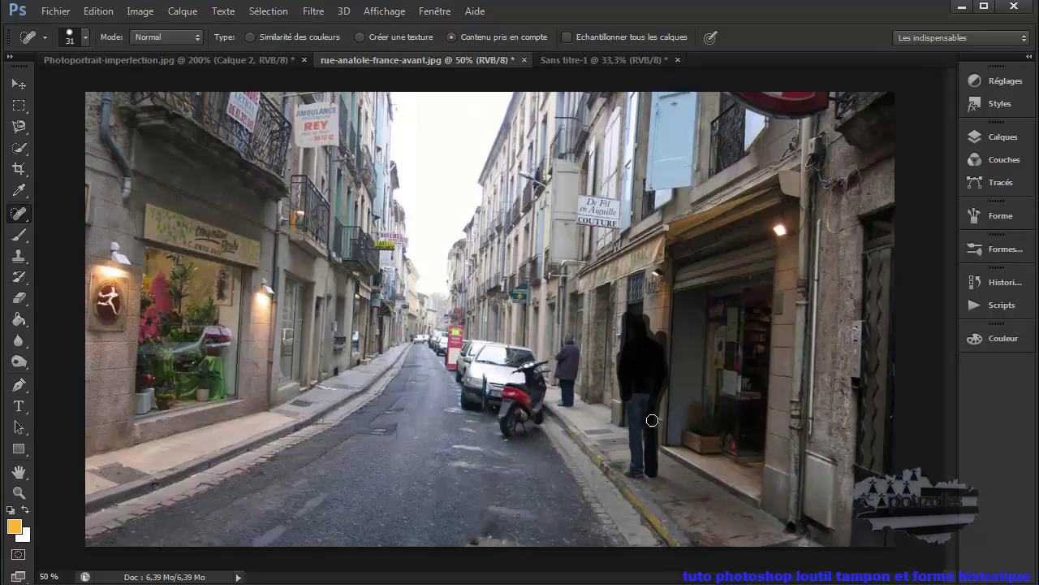
mouse_move(647, 398)
mouse_down()
mouse_move(621, 383)
mouse_move(630, 468)
mouse_move(633, 445)
mouse_up()
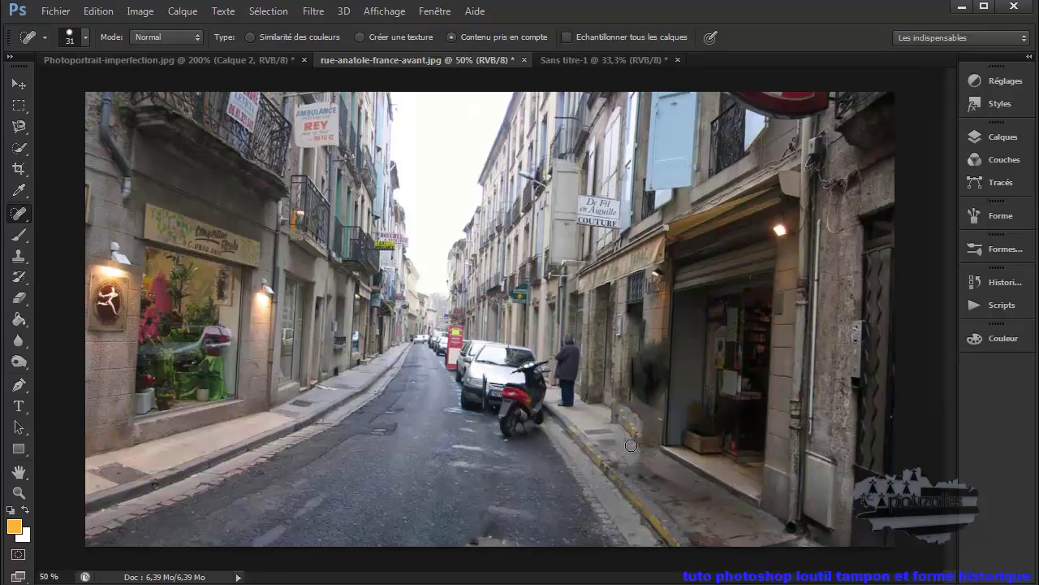
Clean the leftover shop-wall patches and heal away the pedestrian beside the scooter
mouse_move(655, 338)
mouse_down()
mouse_move(652, 353)
mouse_move(662, 334)
mouse_up()
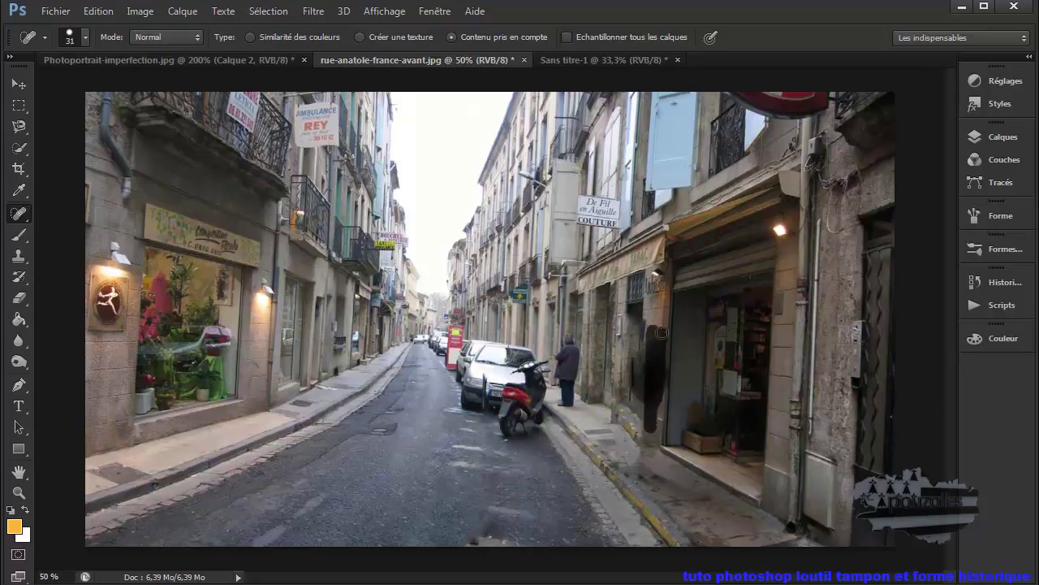
mouse_move(638, 337)
mouse_down()
mouse_move(624, 416)
mouse_move(643, 343)
mouse_up()
drag(632, 387, 631, 392)
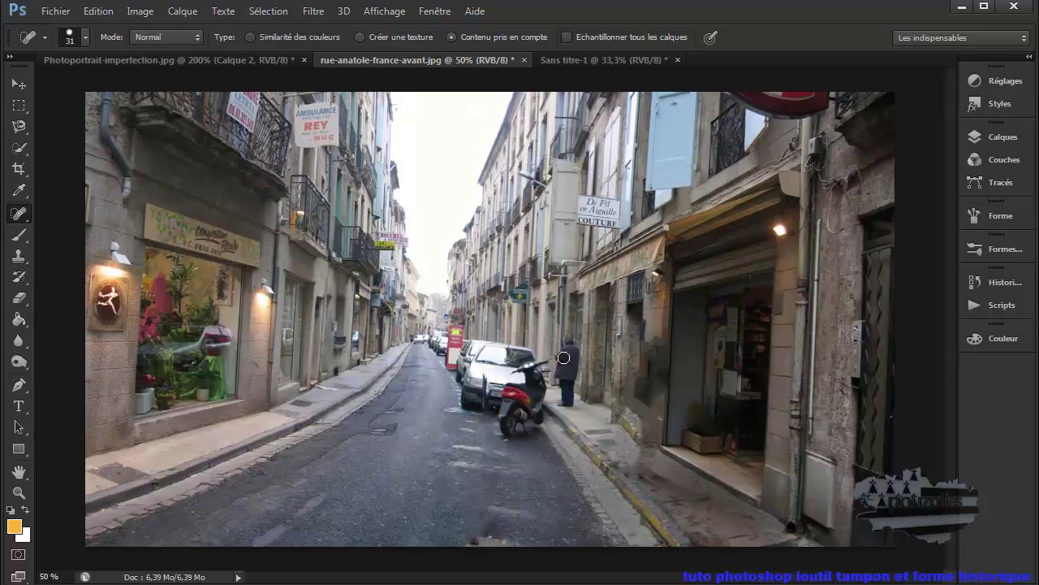
mouse_move(559, 340)
mouse_down()
mouse_move(564, 399)
mouse_move(574, 349)
mouse_move(570, 391)
mouse_up()
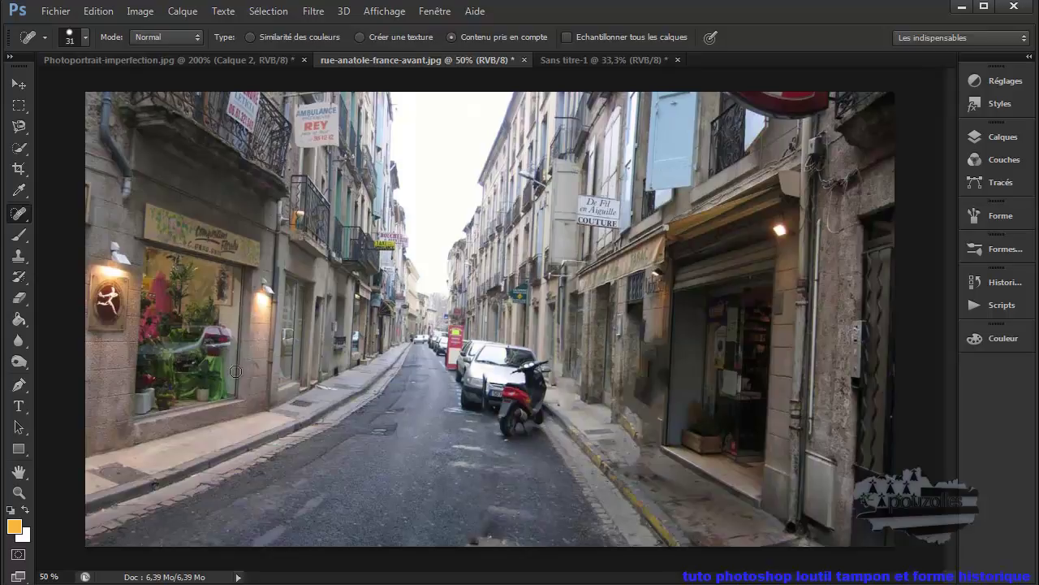
With the standard History Brush and History panel, restore part of the road from the original
click(19, 277)
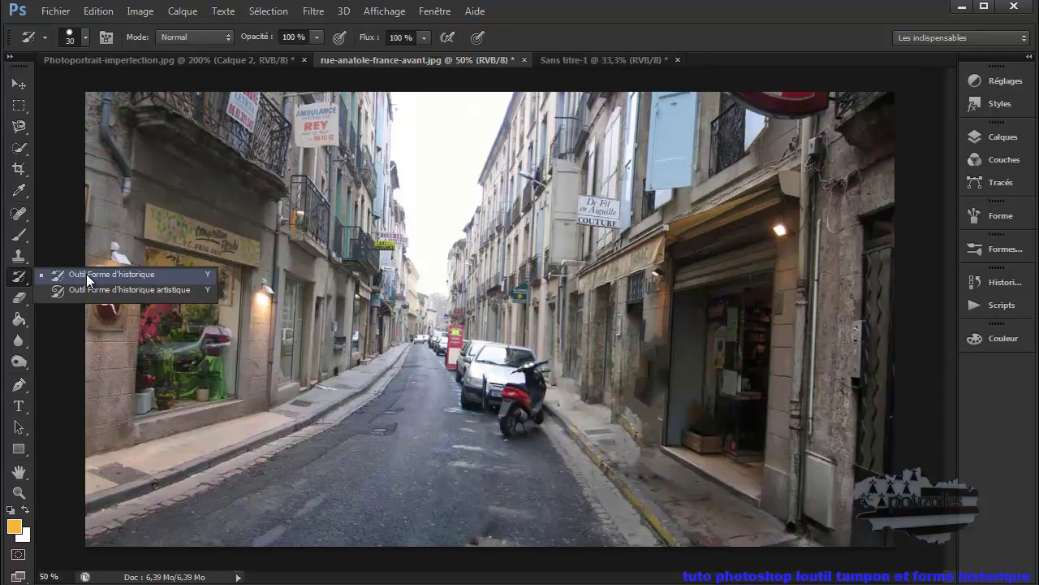
click(86, 274)
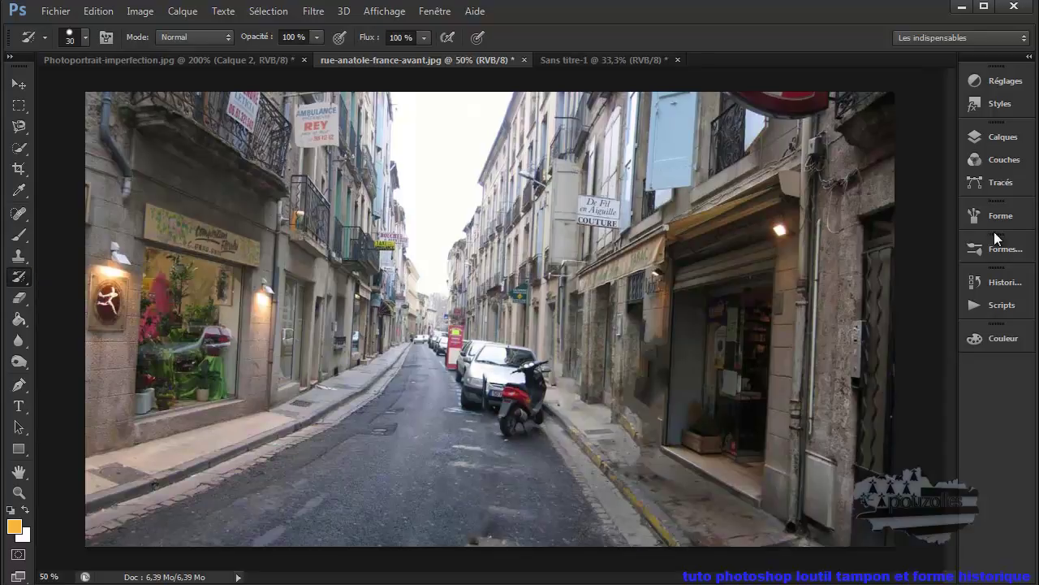
click(1003, 282)
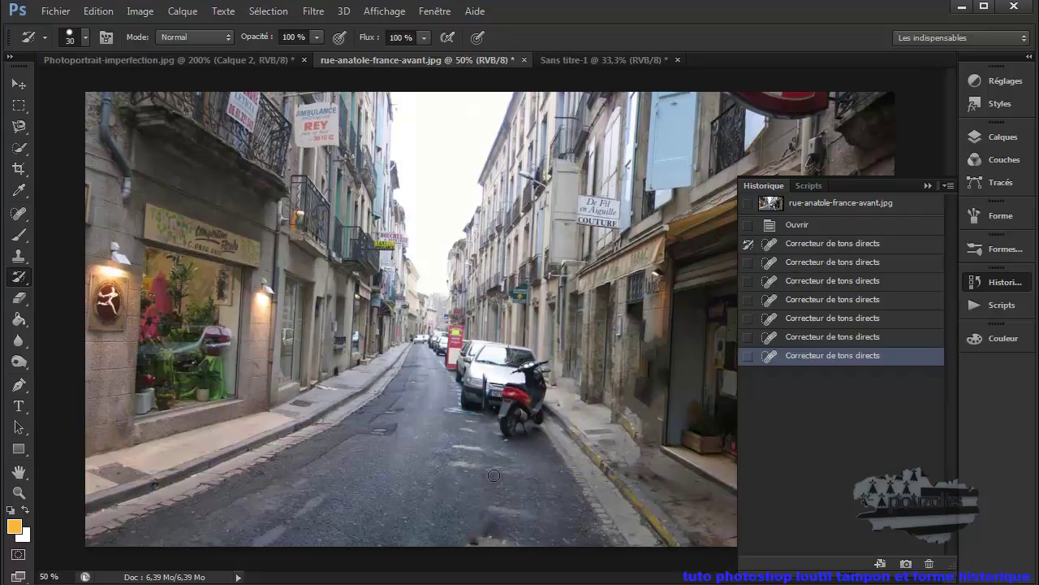
drag(451, 472, 414, 542)
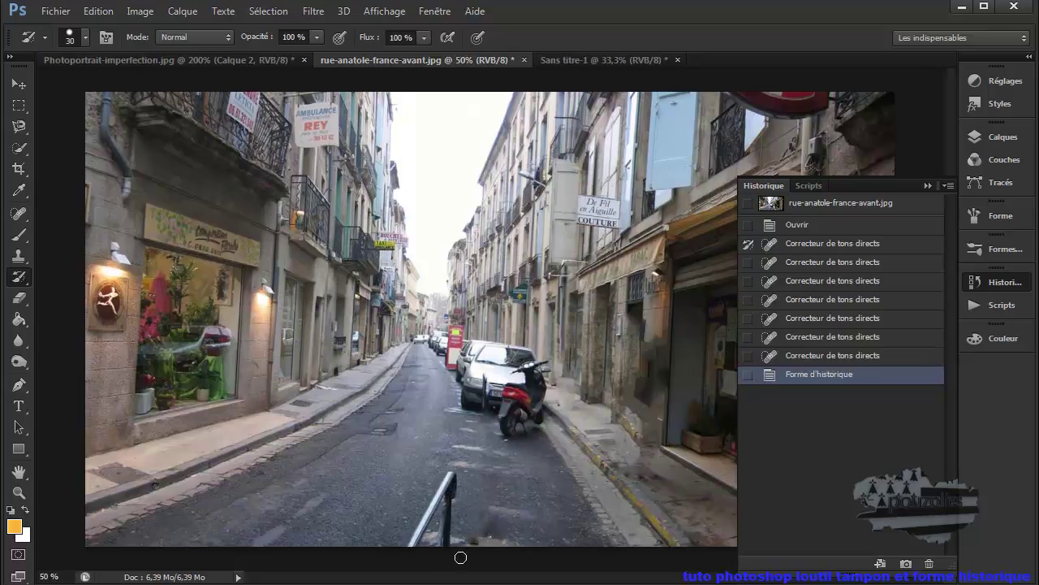
drag(441, 480, 489, 562)
click(476, 507)
click(479, 511)
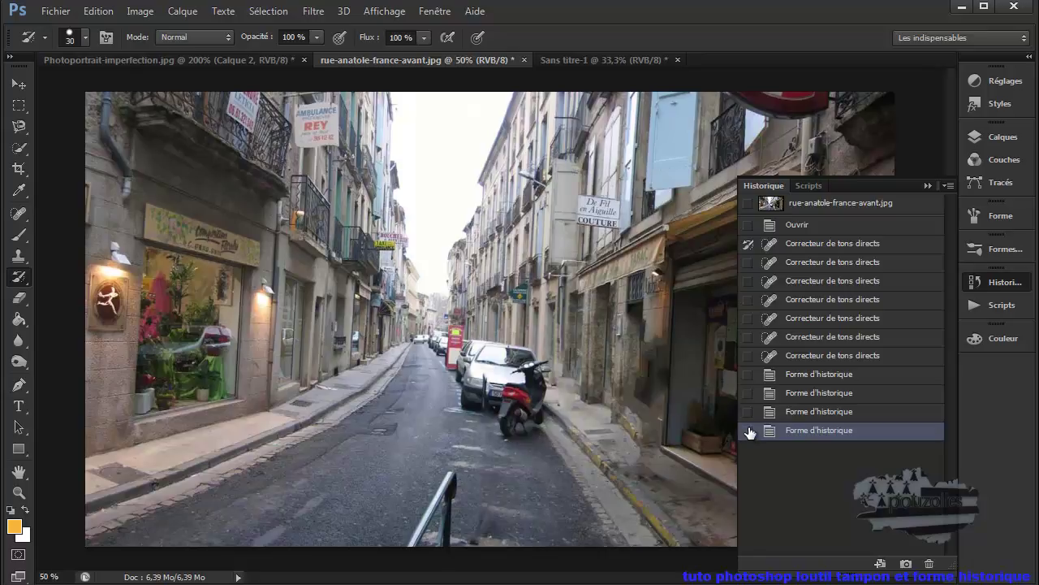
Trash the latest brush states and paint the metal railing back into the road
drag(812, 434, 914, 539)
drag(868, 416, 929, 563)
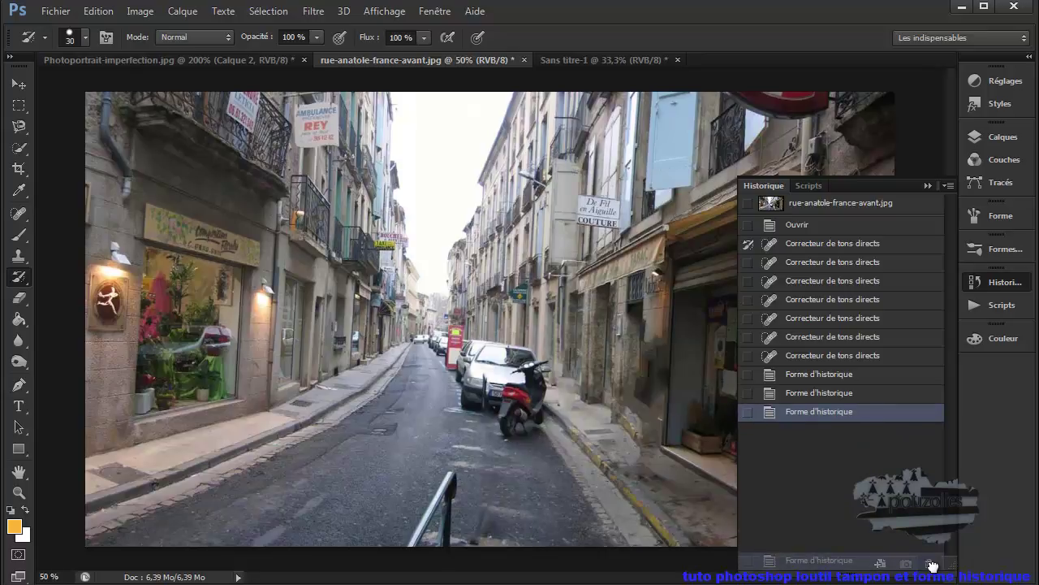
drag(891, 402, 929, 562)
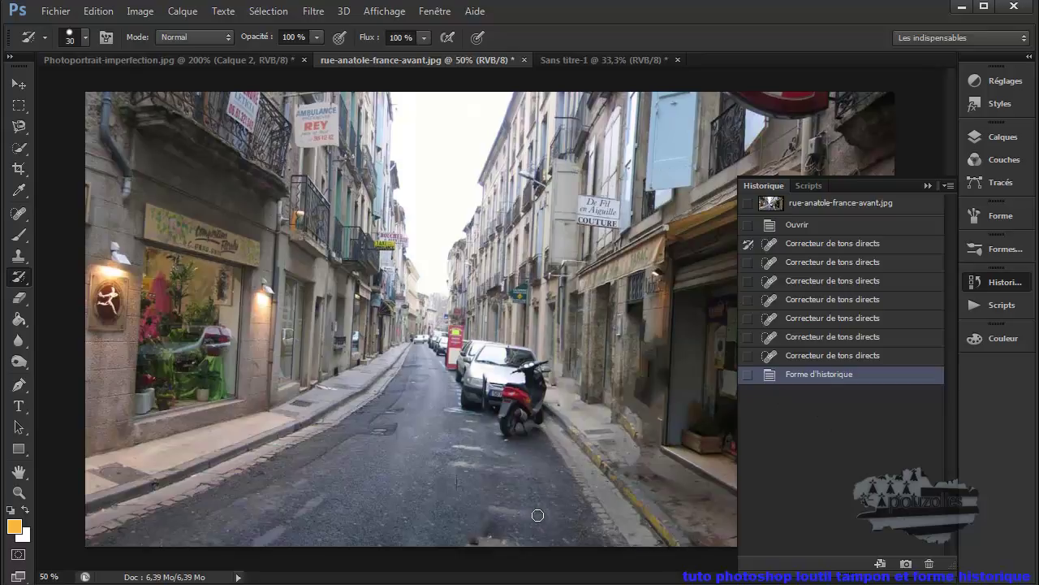
drag(421, 540, 451, 478)
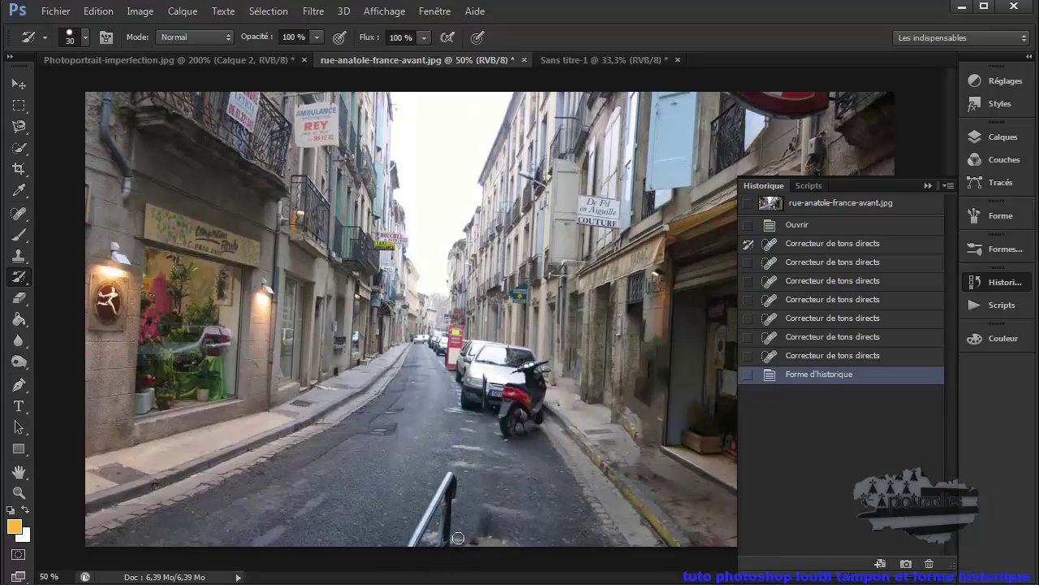
click(411, 555)
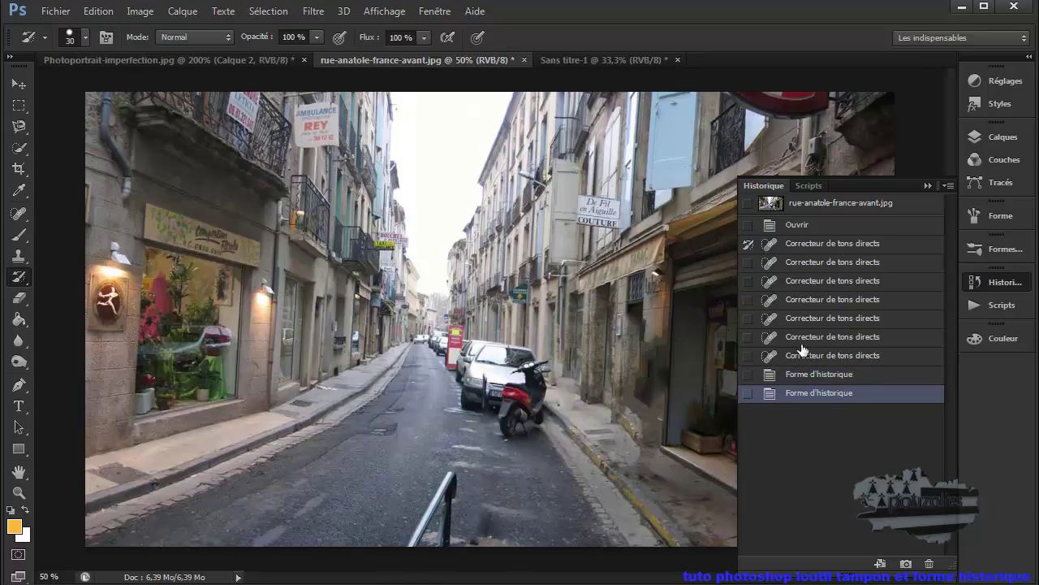
Paint a stroke from the second healing state, then revert to the Ouvrir opened state
click(748, 263)
click(488, 472)
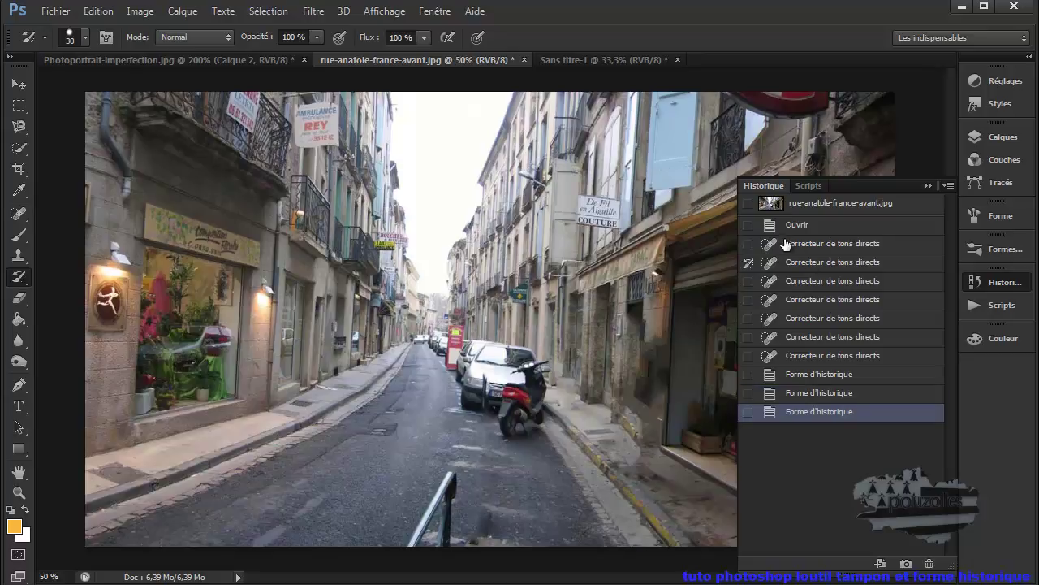
click(787, 229)
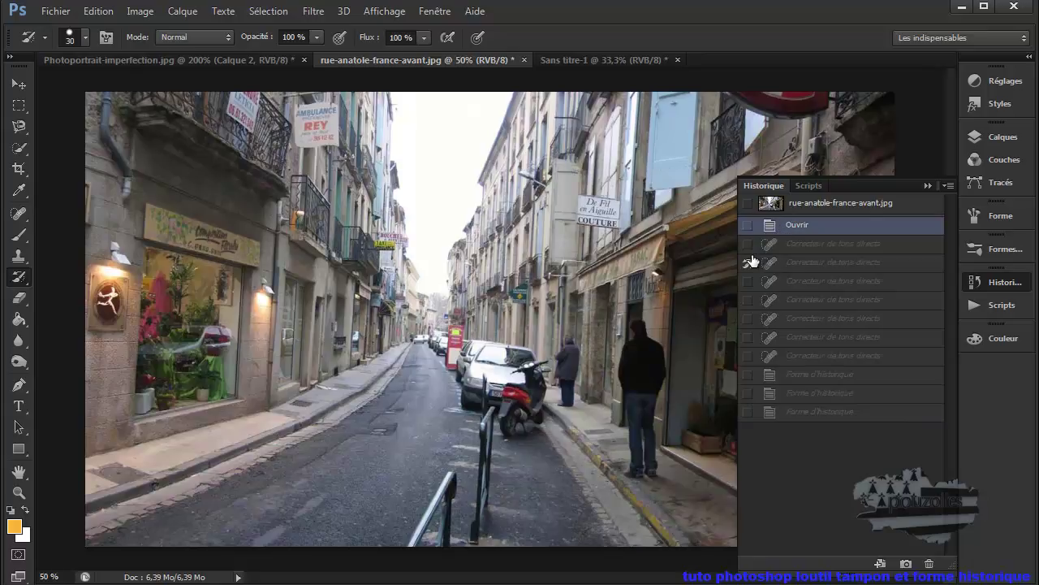
Undo the revert to return to the edited photo, and paint road from the first healing step
click(98, 12)
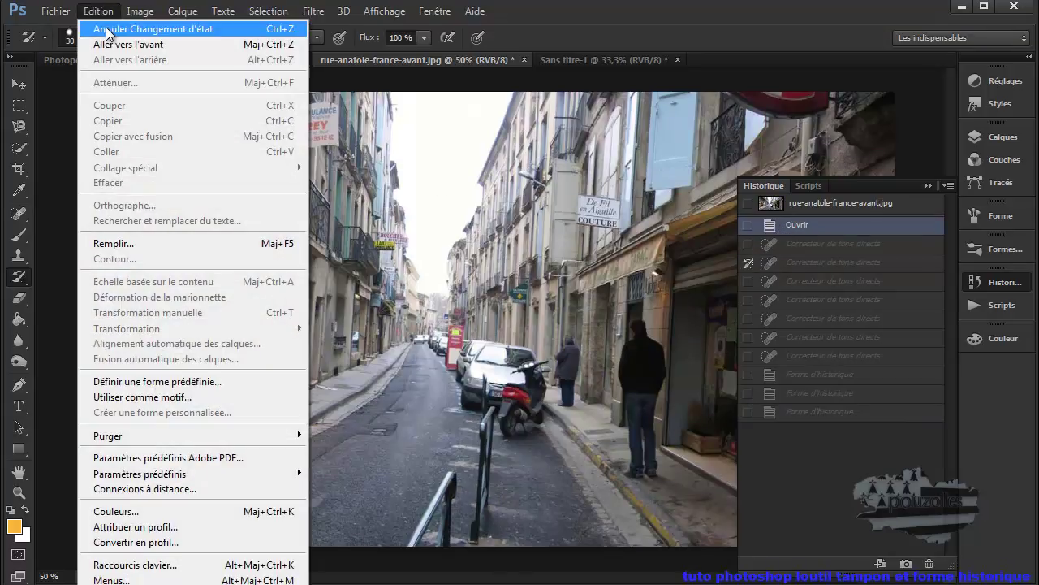
click(105, 30)
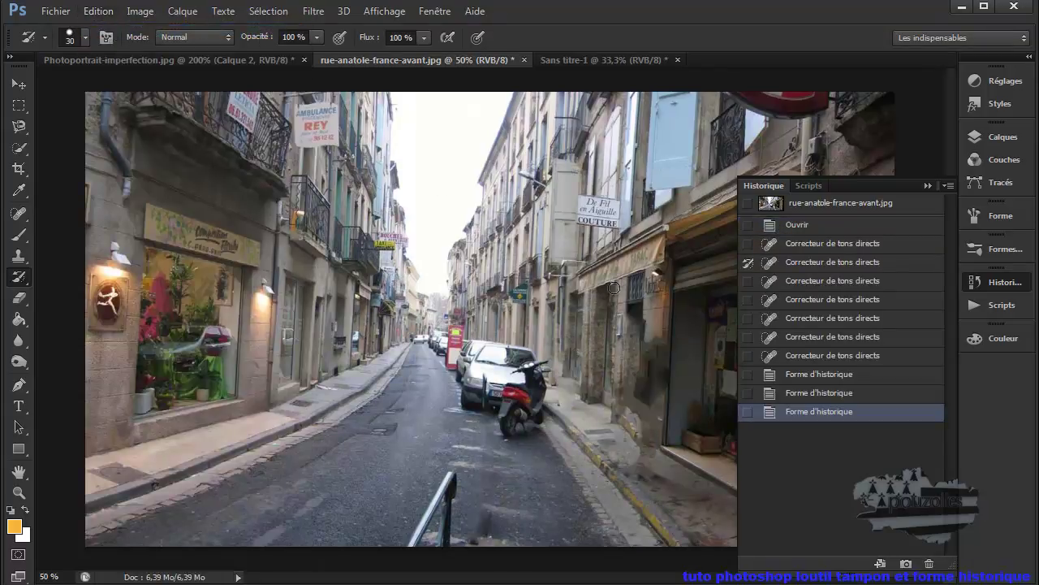
click(747, 261)
click(748, 245)
drag(467, 426, 466, 477)
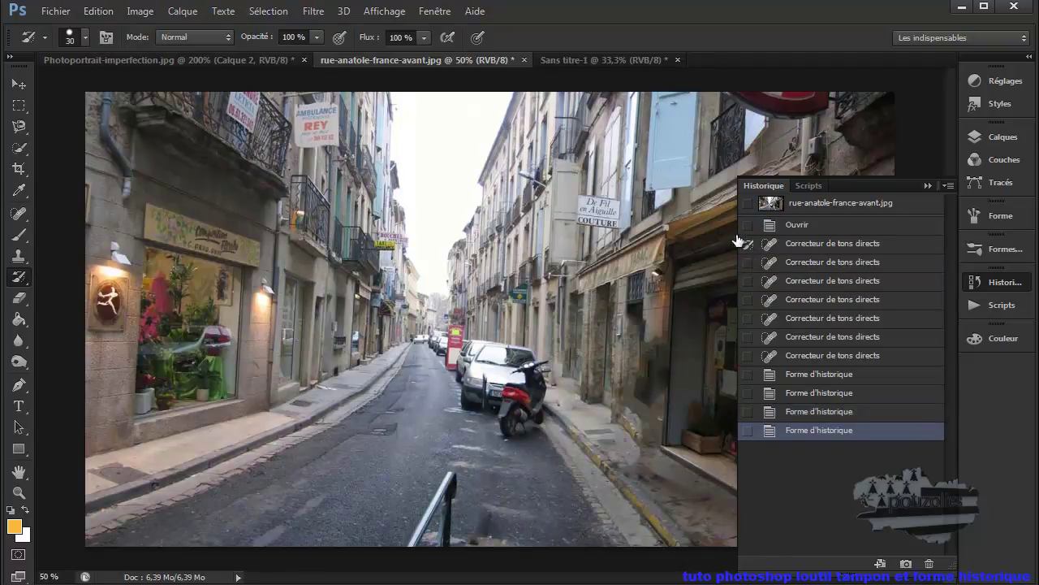
Set the source to Ouvrir and paint the metal bollard back onto the road
click(747, 225)
mouse_move(503, 444)
mouse_down()
mouse_move(482, 484)
mouse_move(490, 418)
mouse_up()
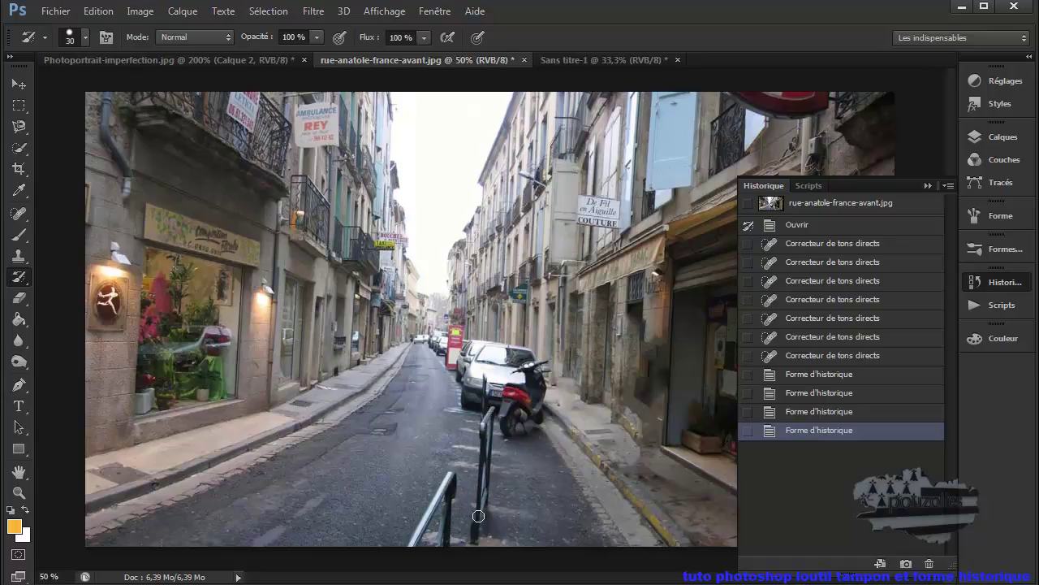
drag(489, 418, 488, 506)
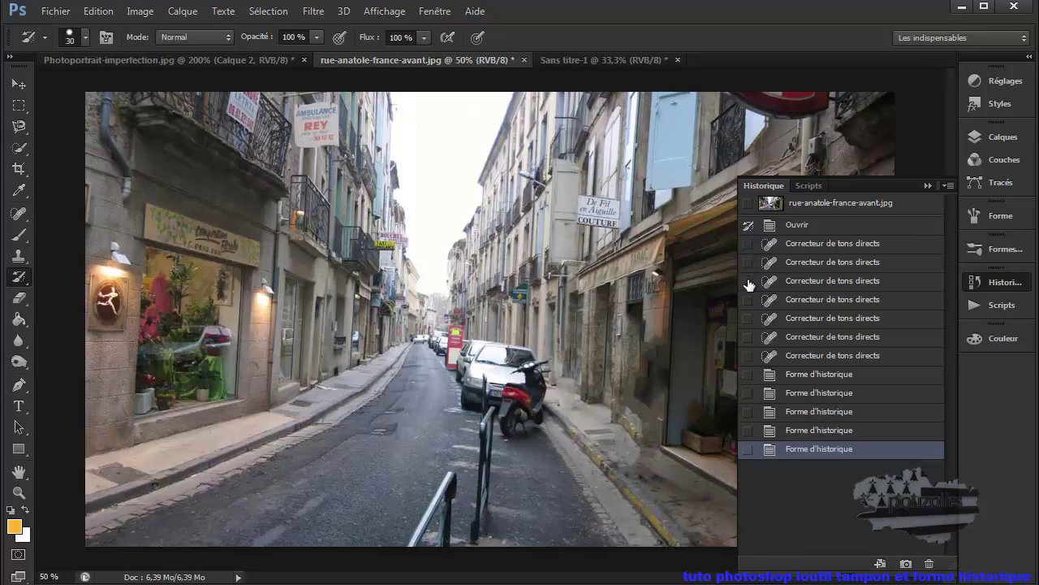
Paint the standing man back onto the right sidewalk by the shop doorway
mouse_move(638, 390)
mouse_down()
mouse_move(633, 418)
mouse_move(636, 343)
mouse_move(622, 455)
mouse_move(633, 317)
mouse_move(649, 321)
mouse_move(636, 401)
mouse_move(662, 325)
mouse_move(675, 341)
mouse_move(650, 467)
mouse_move(642, 407)
mouse_move(650, 467)
mouse_move(664, 452)
mouse_move(697, 459)
mouse_up()
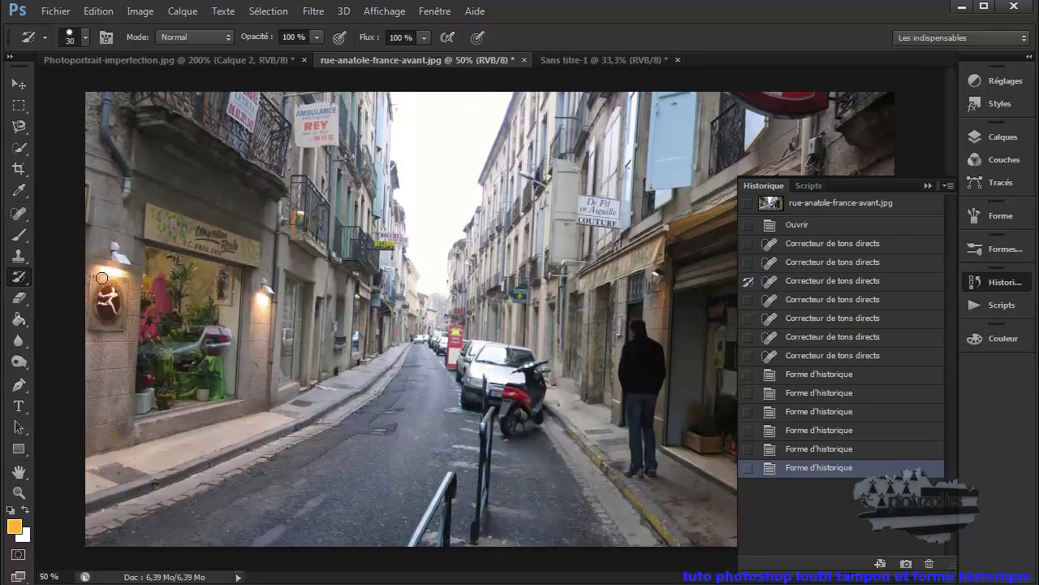
right_click(18, 281)
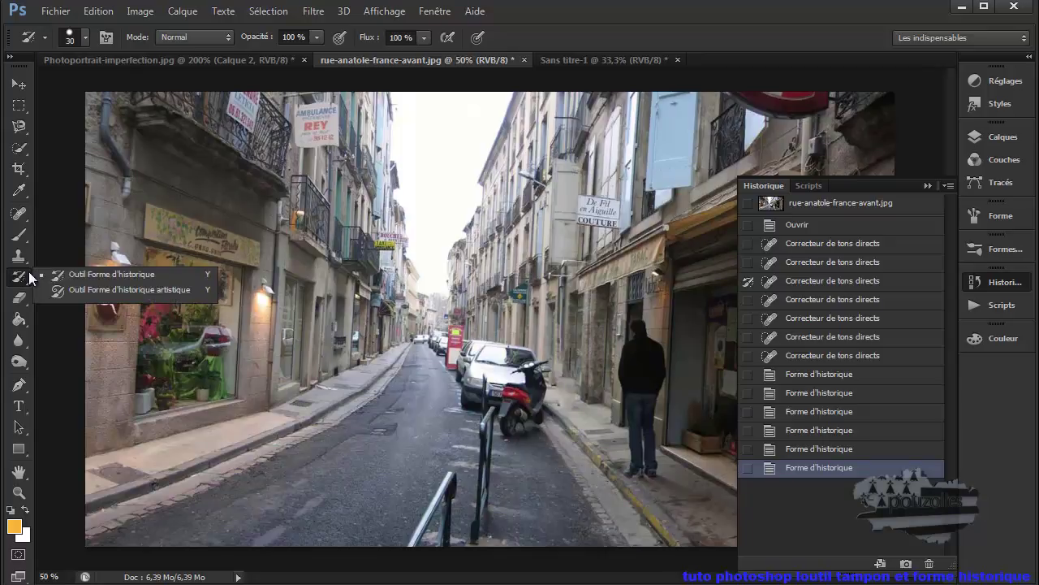
Choose the Art History Brush and paint a speckled loop around Sans titre-1's coloured strokes
click(106, 292)
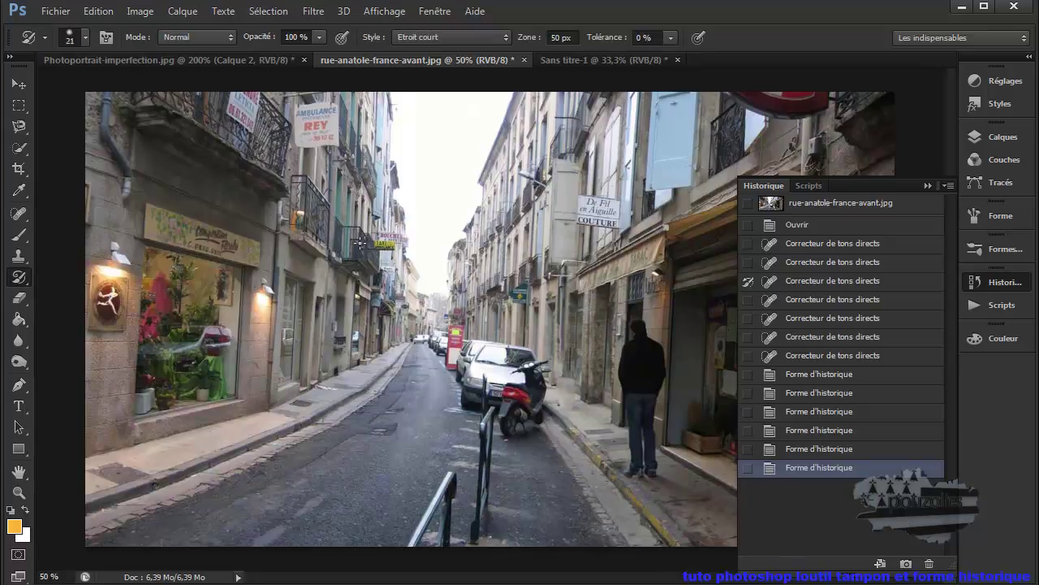
click(571, 56)
mouse_move(399, 174)
mouse_down()
mouse_move(389, 183)
mouse_move(559, 152)
mouse_move(671, 313)
mouse_move(656, 380)
mouse_move(605, 430)
mouse_move(498, 471)
mouse_move(362, 470)
mouse_move(296, 410)
mouse_move(292, 342)
mouse_up()
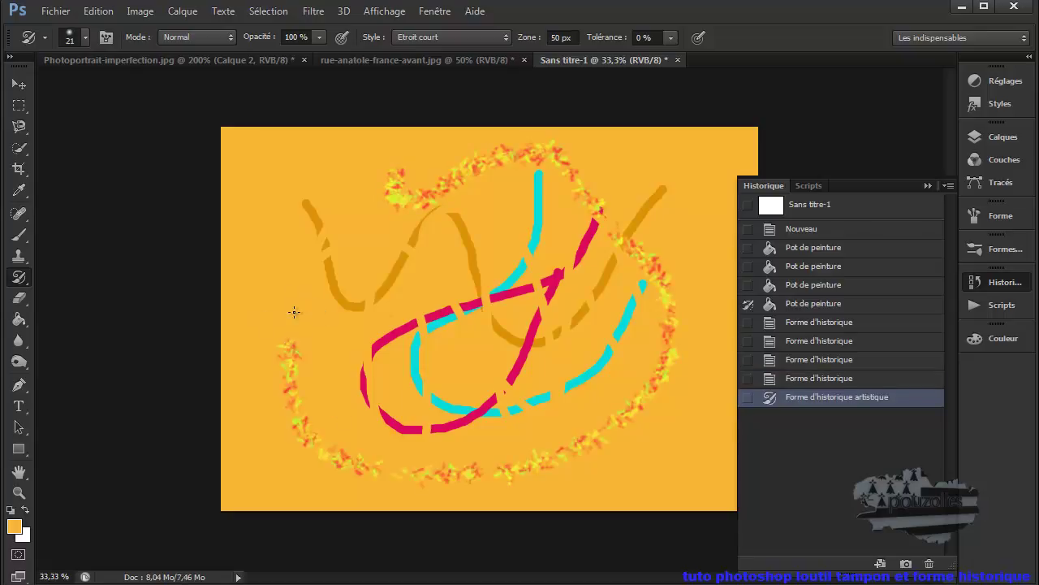
Enlarge the Art History Brush to 231 px, soften it, and smear the canvas into colour blobs
mouse_move(297, 316)
mouse_down()
mouse_move(324, 313)
mouse_move(321, 393)
mouse_up()
mouse_move(299, 273)
mouse_down()
mouse_move(281, 259)
mouse_move(324, 302)
mouse_move(631, 176)
mouse_move(677, 241)
mouse_move(690, 394)
mouse_move(664, 485)
mouse_move(332, 492)
mouse_move(263, 469)
mouse_move(439, 450)
mouse_move(645, 373)
mouse_move(482, 415)
mouse_move(425, 246)
mouse_move(506, 310)
mouse_move(365, 328)
mouse_move(432, 366)
mouse_move(257, 214)
mouse_move(264, 159)
mouse_move(288, 202)
mouse_move(700, 157)
mouse_move(728, 214)
mouse_move(716, 506)
mouse_move(610, 276)
mouse_move(494, 290)
mouse_move(252, 246)
mouse_move(224, 483)
mouse_move(515, 525)
mouse_move(714, 487)
mouse_up()
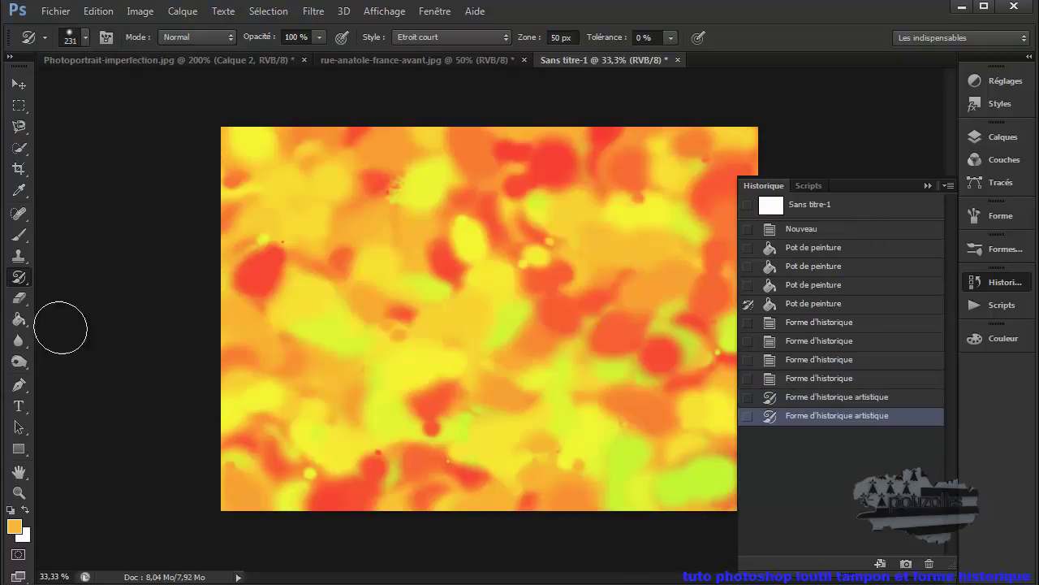
right_click(18, 278)
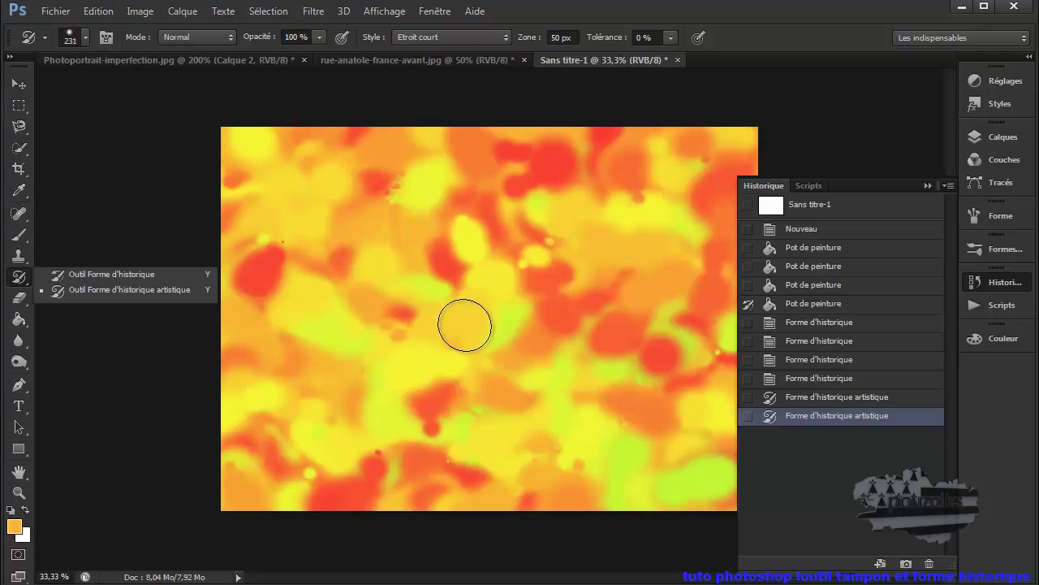
drag(398, 179, 418, 232)
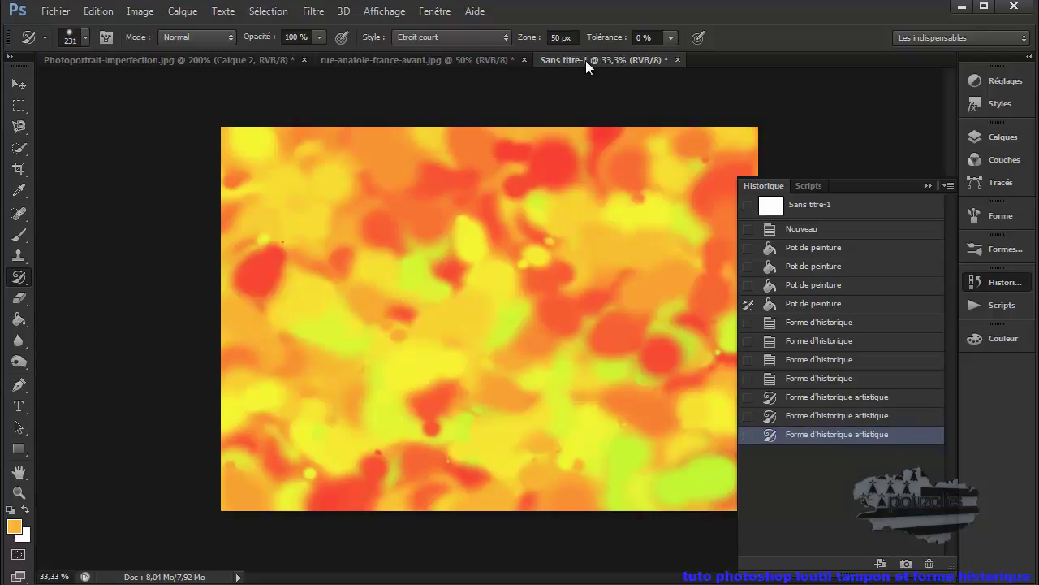
On the street photo, smear the cars, scooter, man and upper-left building into soft blobs
click(406, 61)
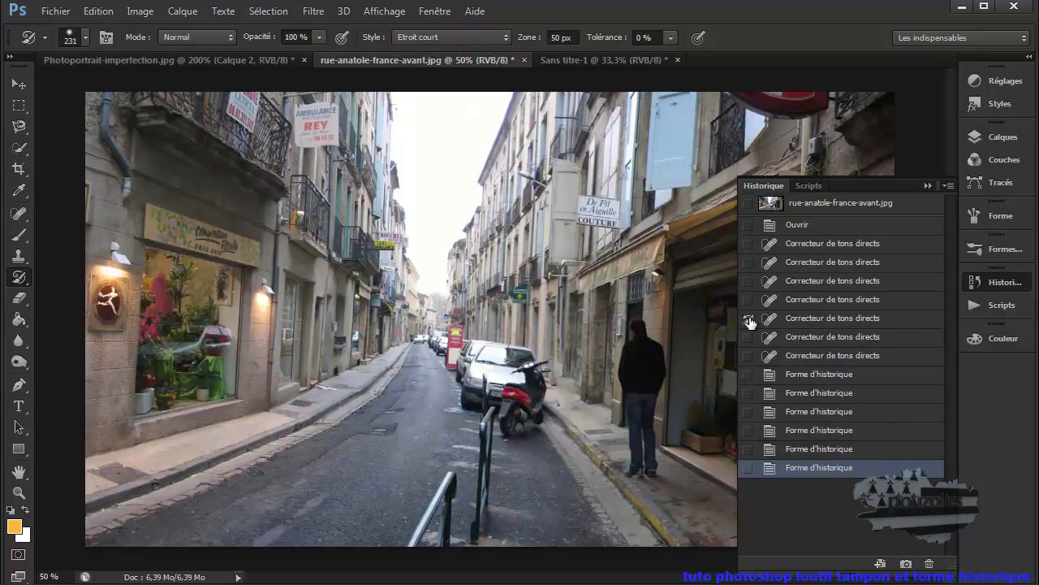
mouse_move(560, 349)
mouse_down()
mouse_move(578, 229)
mouse_move(254, 422)
mouse_move(418, 142)
mouse_move(668, 132)
mouse_move(690, 227)
mouse_up()
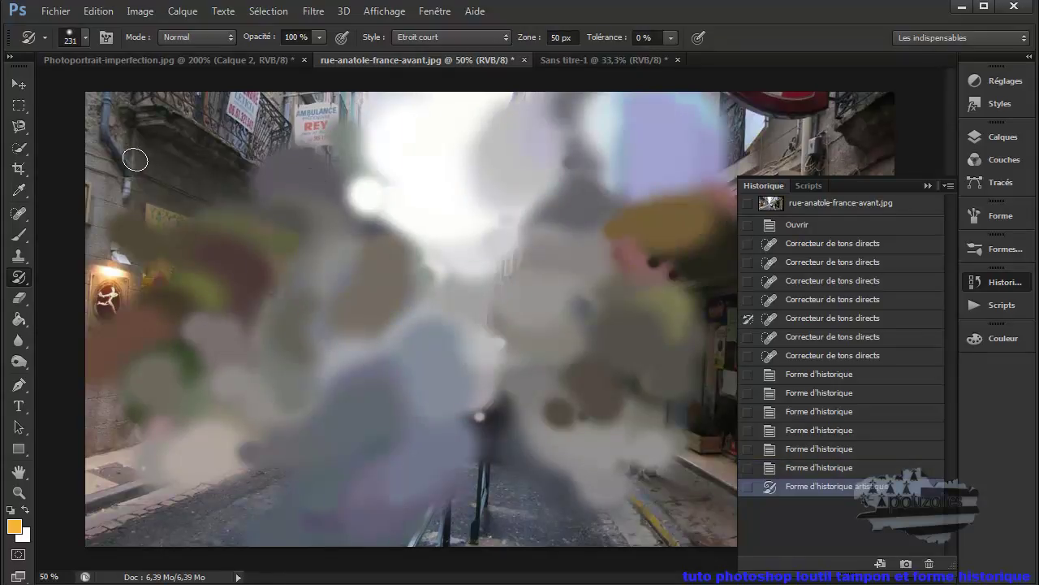
mouse_move(116, 139)
mouse_down()
mouse_move(132, 194)
mouse_move(209, 178)
mouse_up()
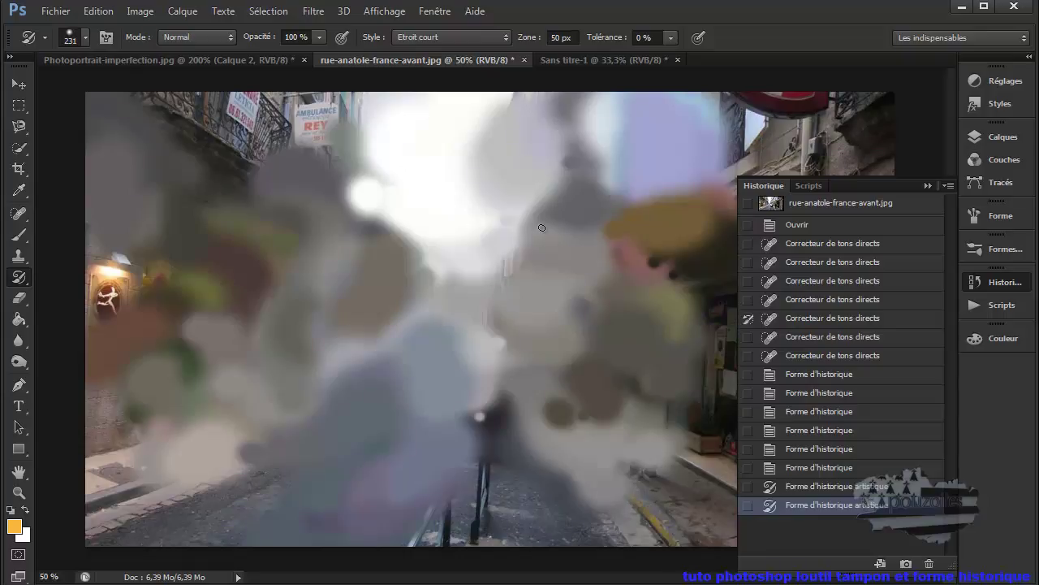
click(26, 299)
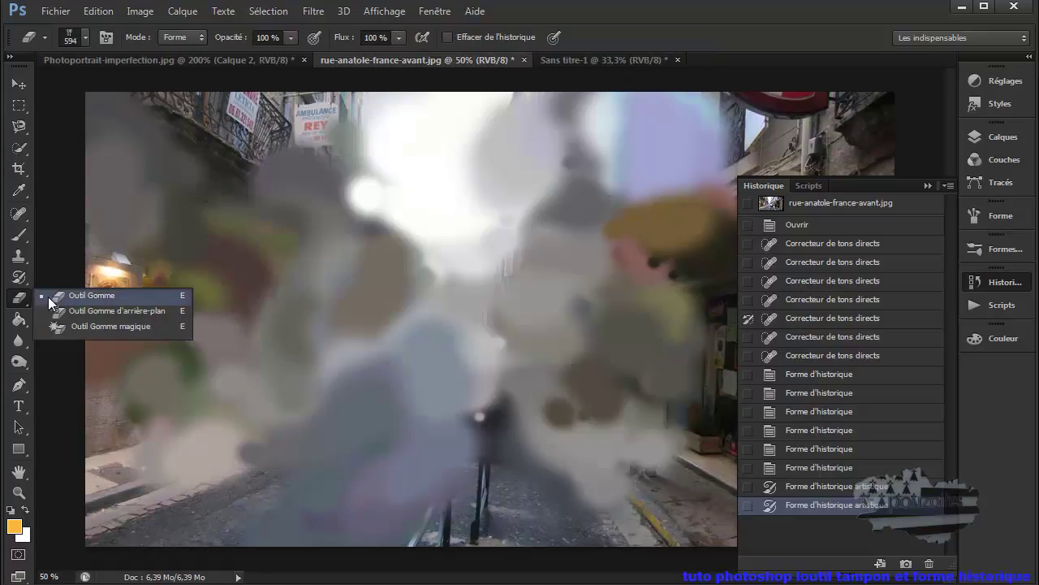
Try the Paint Bucket, Gradient, Dodge, Pen, Path Selection and Rectangle tools in turn
click(25, 322)
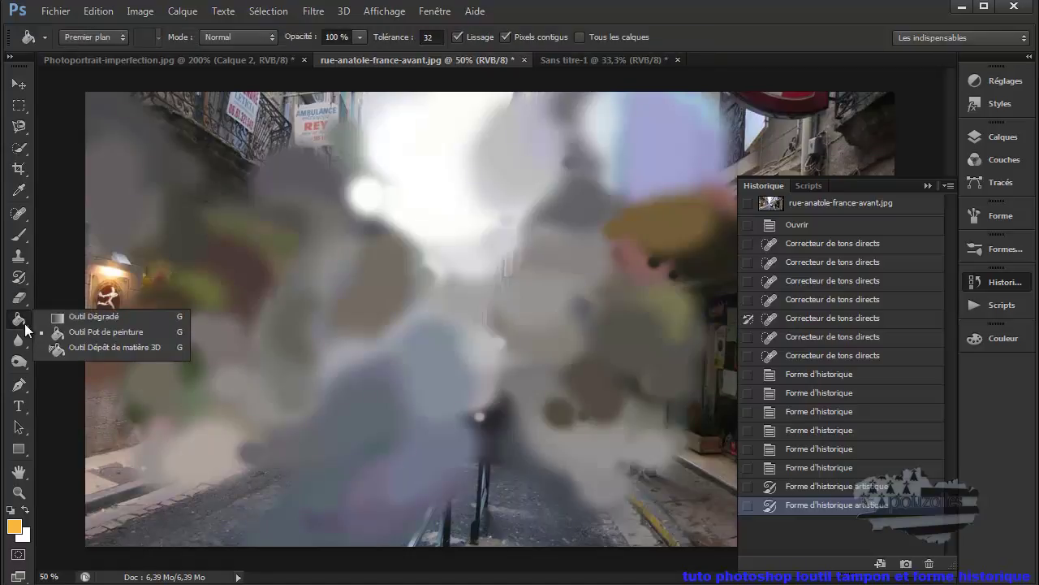
click(73, 315)
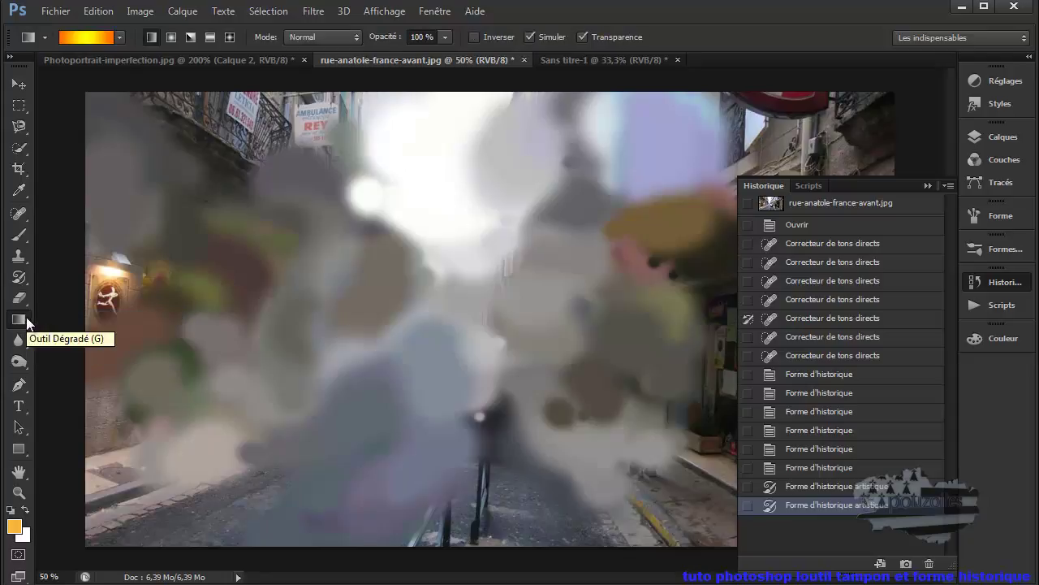
click(19, 362)
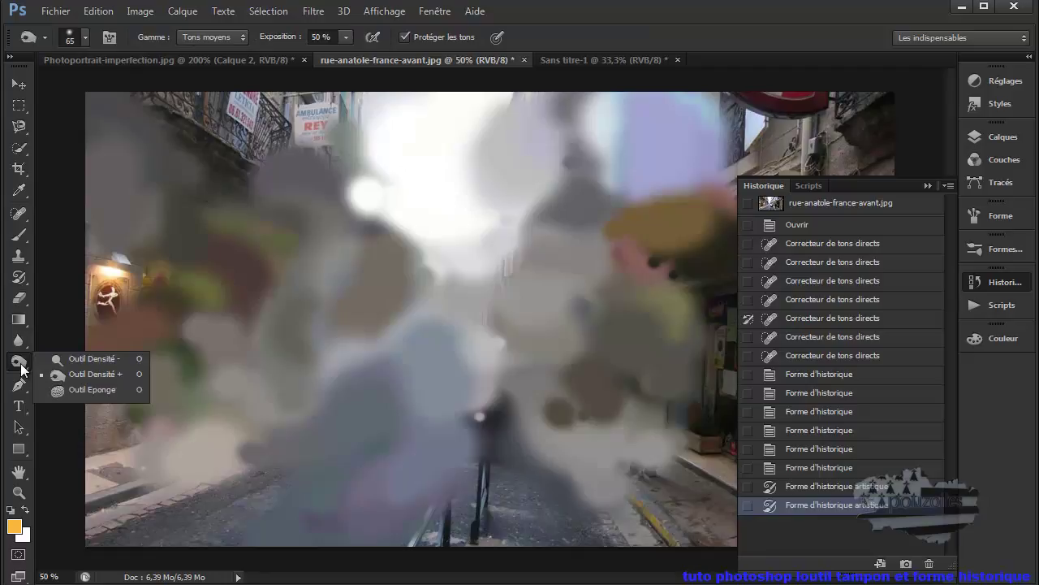
click(23, 385)
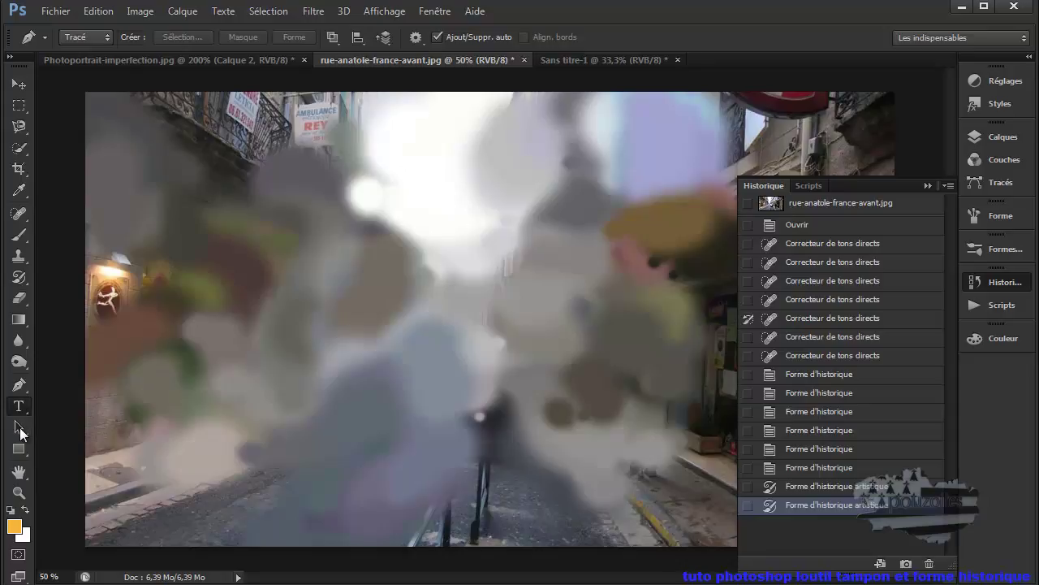
click(19, 427)
right_click(22, 430)
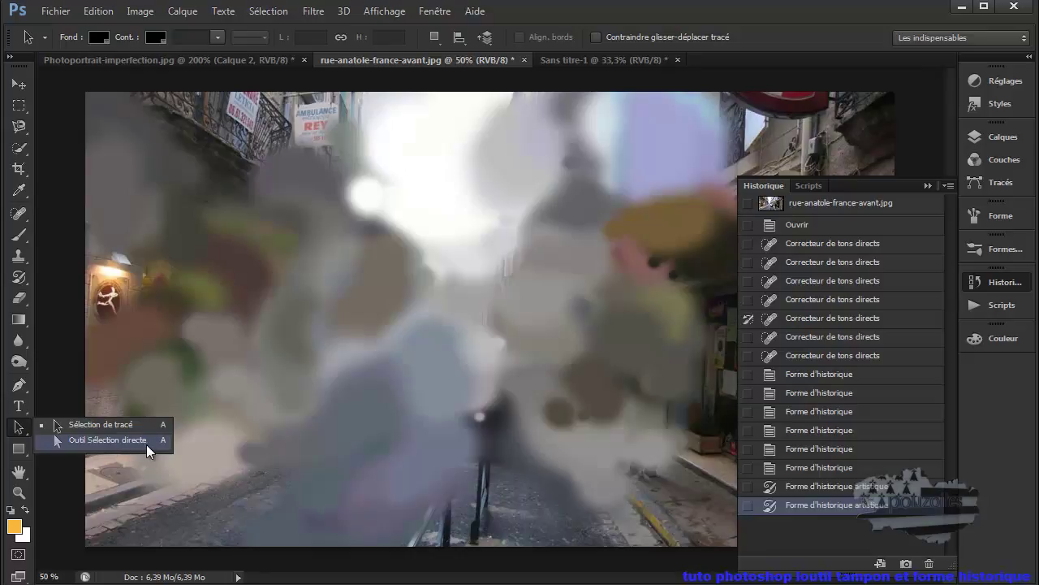
click(22, 446)
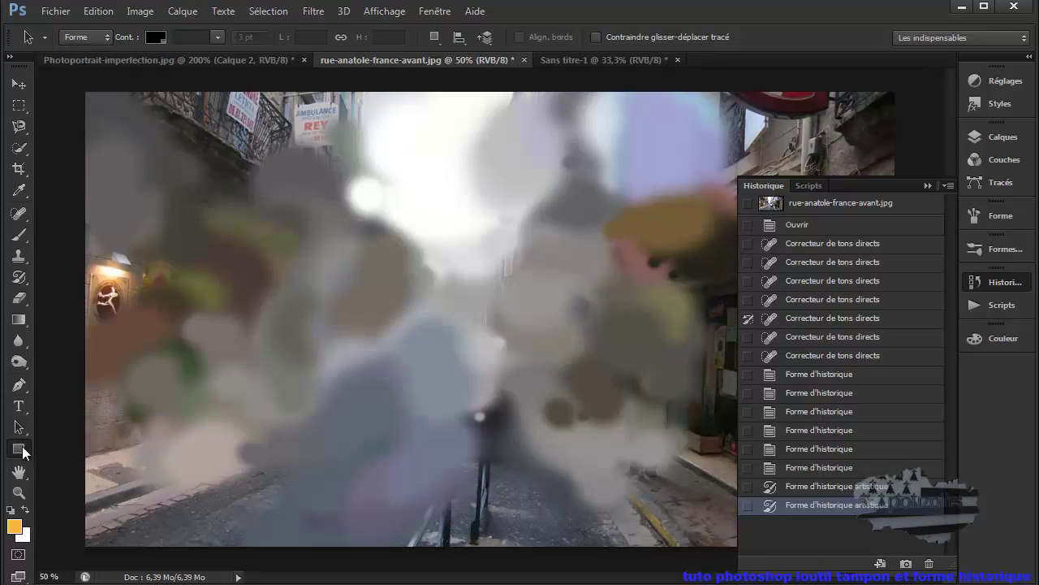
right_click(22, 449)
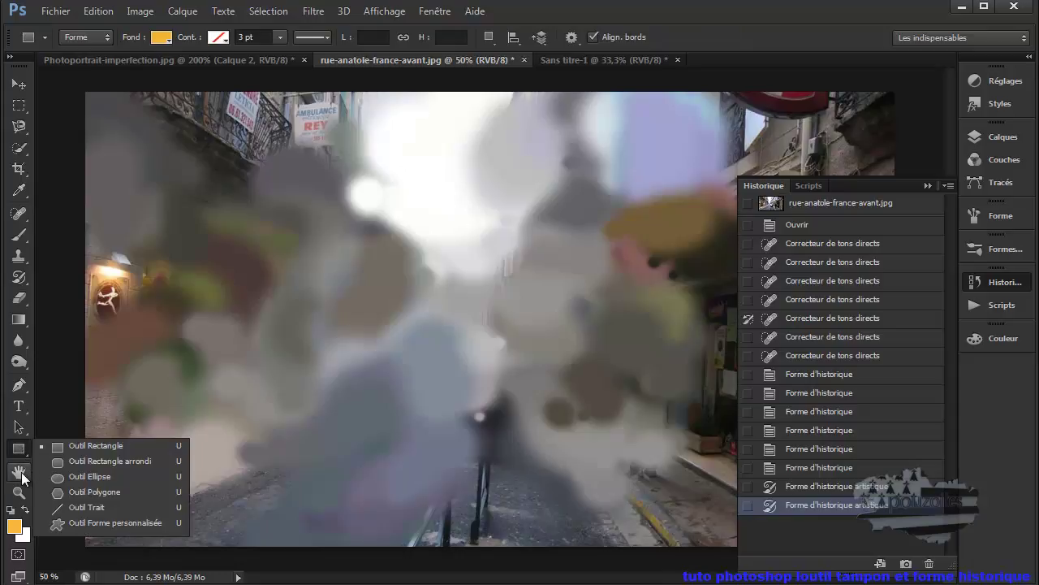
Rotate the view about 14° with Rotate View, then settle on the Gradient tool
click(20, 470)
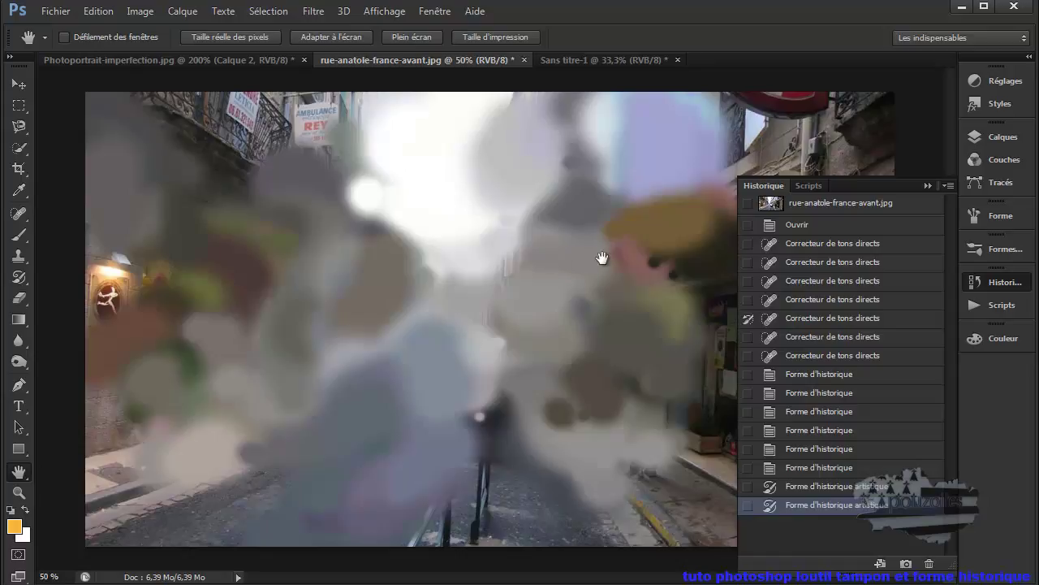
right_click(26, 477)
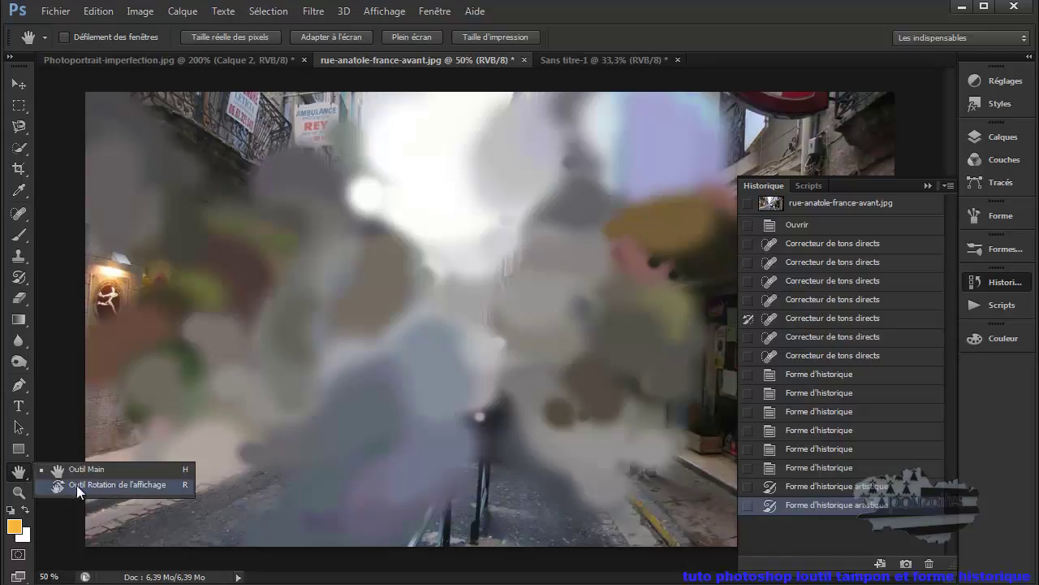
click(98, 486)
mouse_move(167, 422)
mouse_down()
mouse_move(265, 244)
mouse_move(246, 313)
mouse_up()
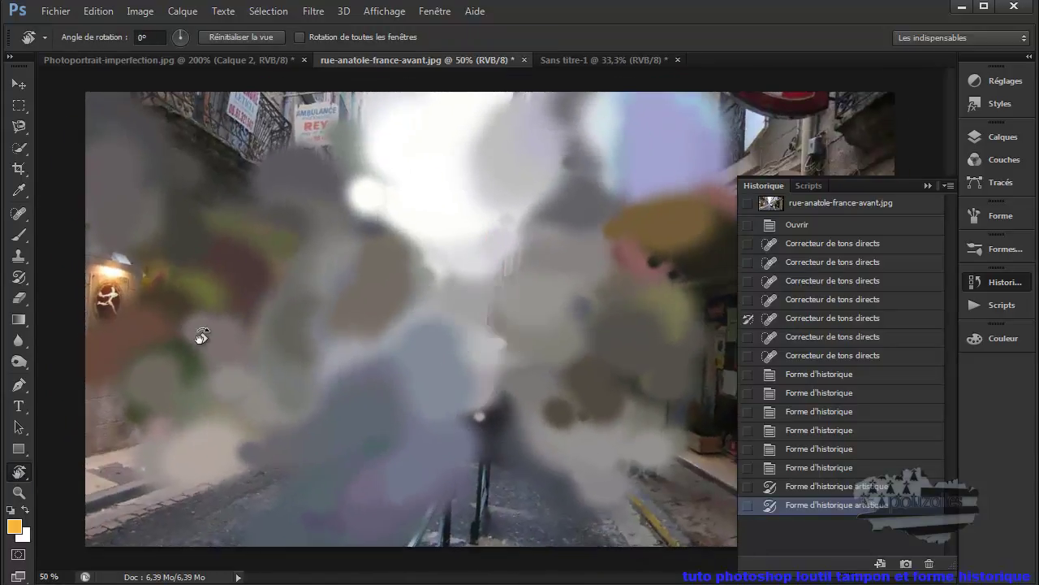
click(18, 492)
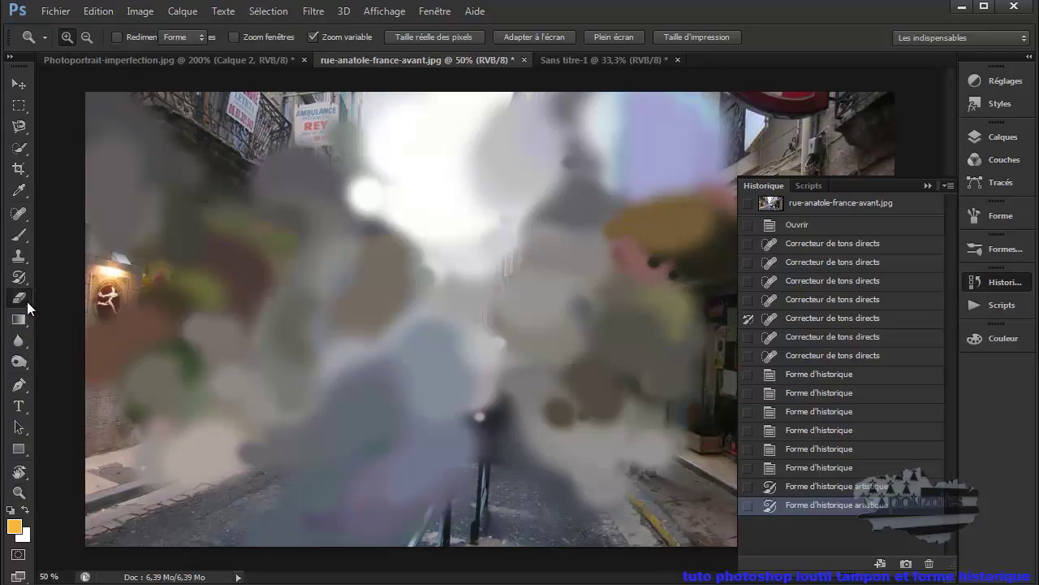
click(27, 302)
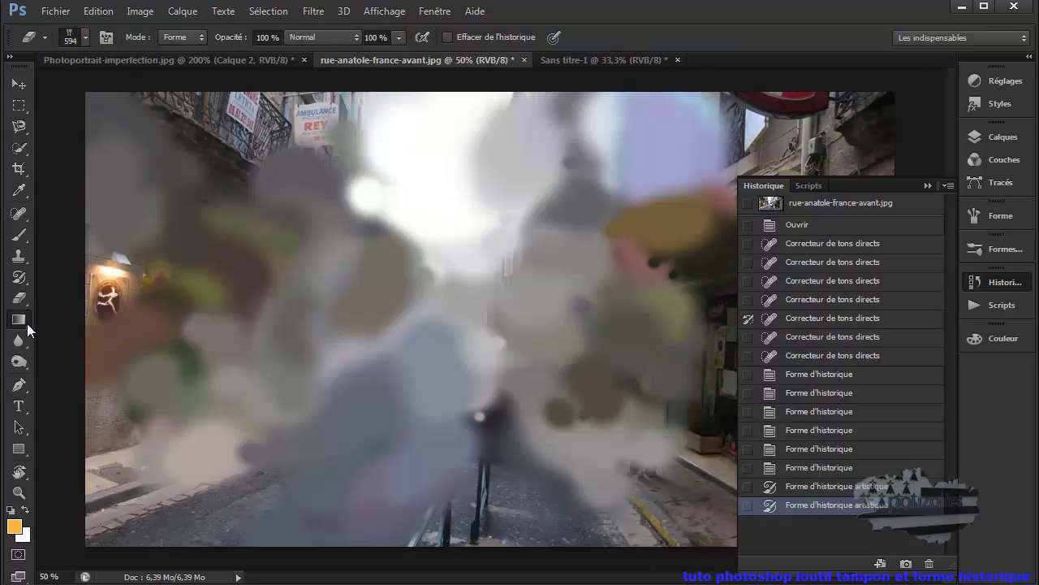
click(27, 324)
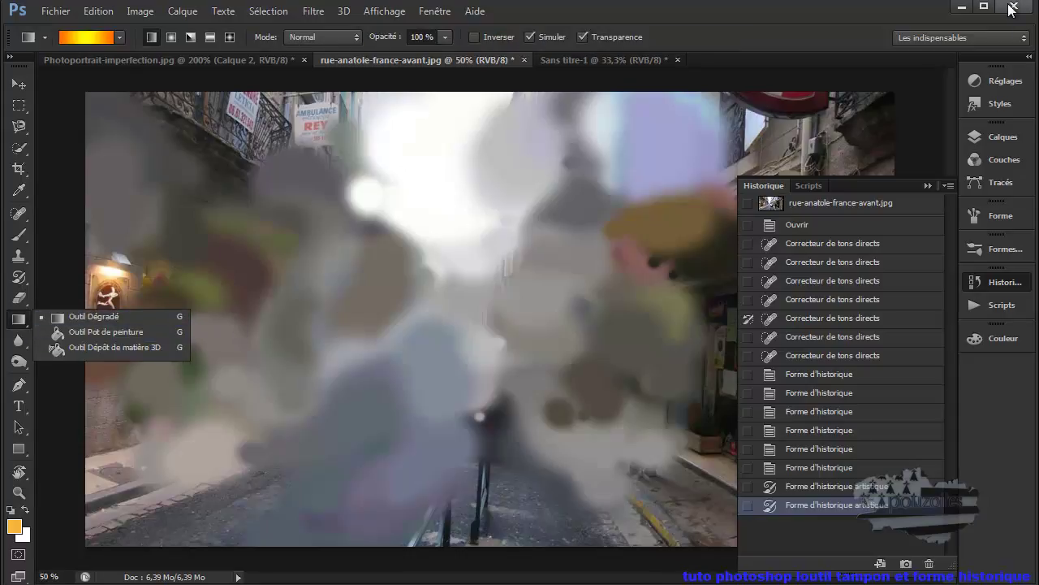
click(858, 15)
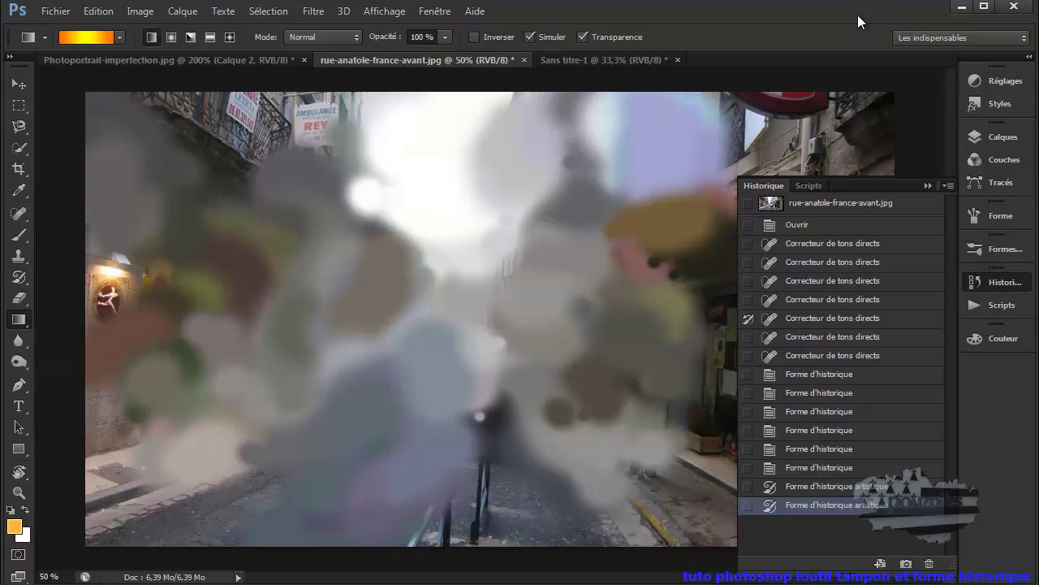